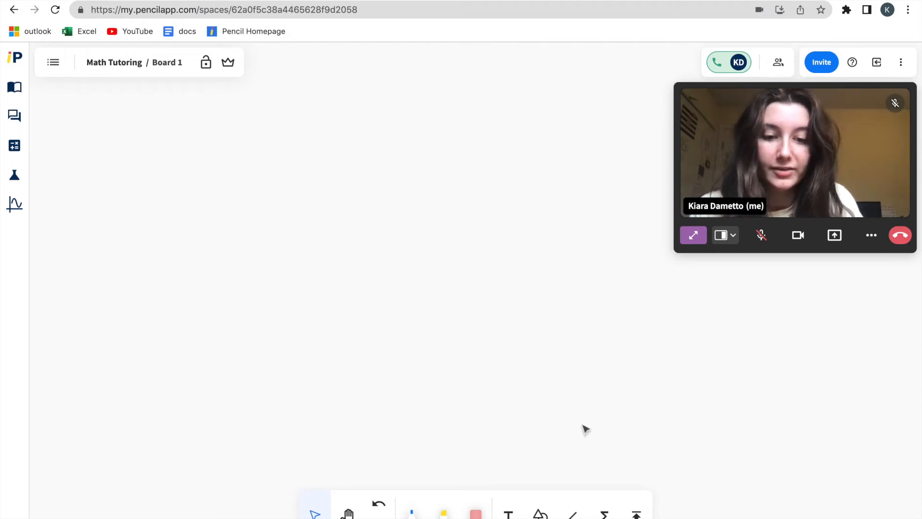
Draw a straight diagonal line on the empty board and colour it blue
left_click(572, 515)
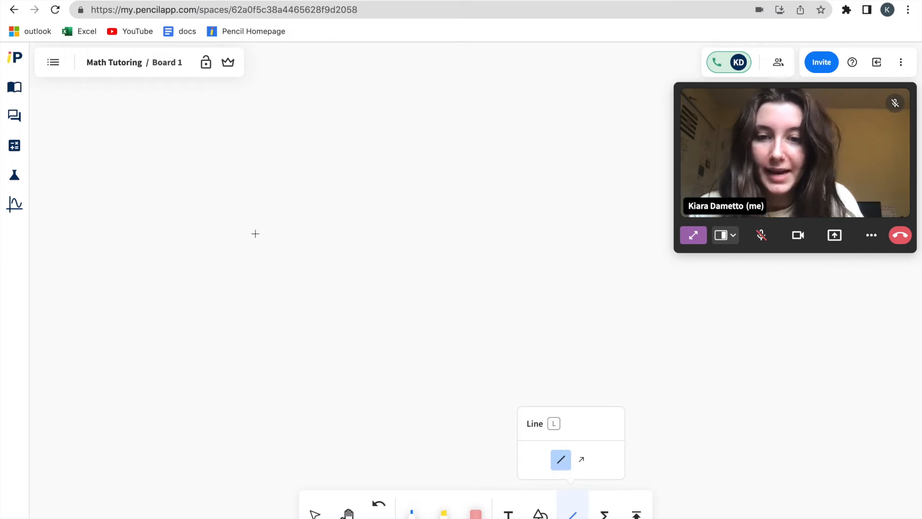
left_click_drag(287, 210, 173, 311)
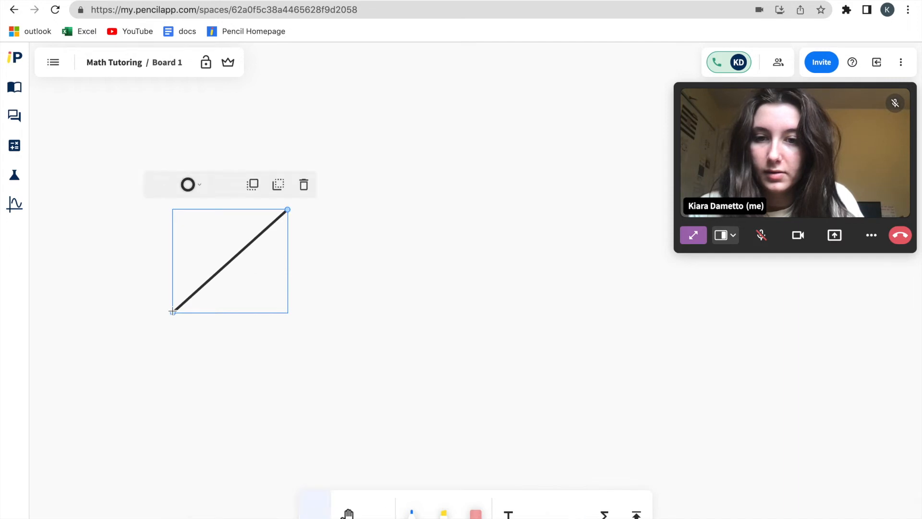
left_click(194, 191)
left_click(181, 149)
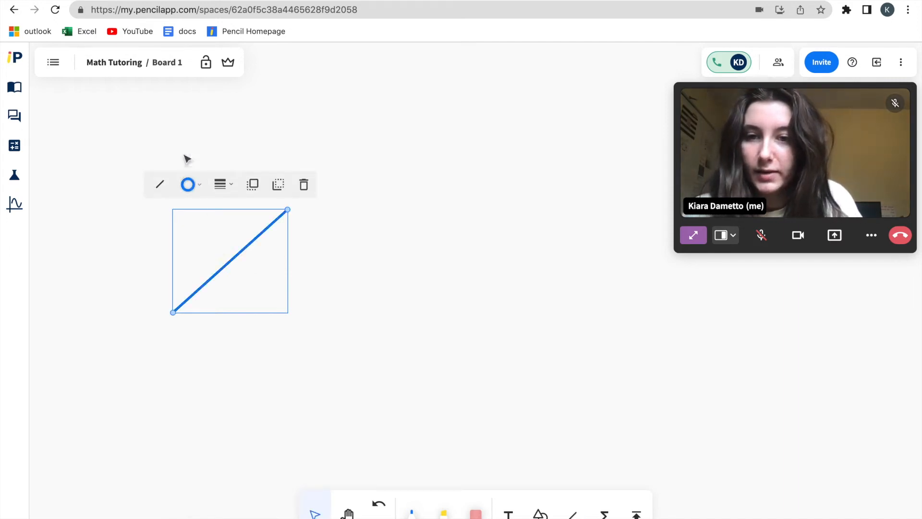
Draw a blue horizontal line from the diagonal's lower end and mark the angle between them with a red pen arc
left_click(571, 514)
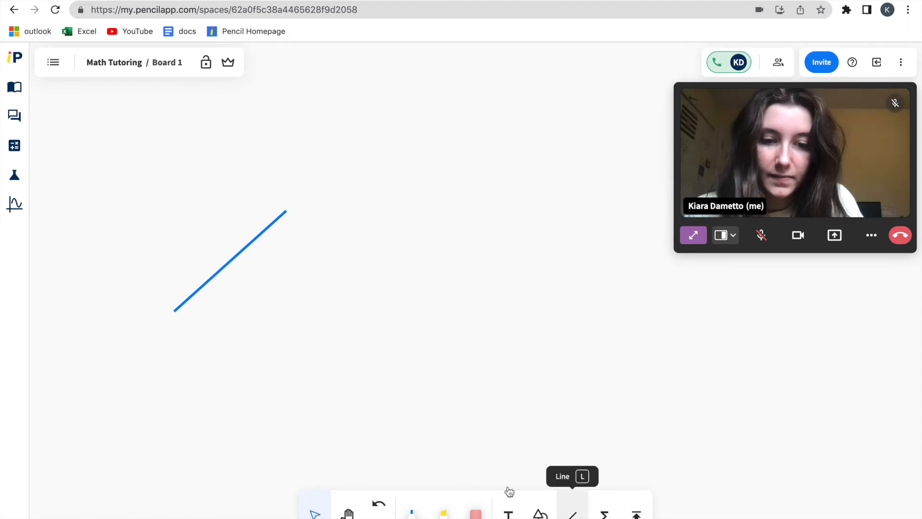
left_click_drag(175, 311, 335, 311)
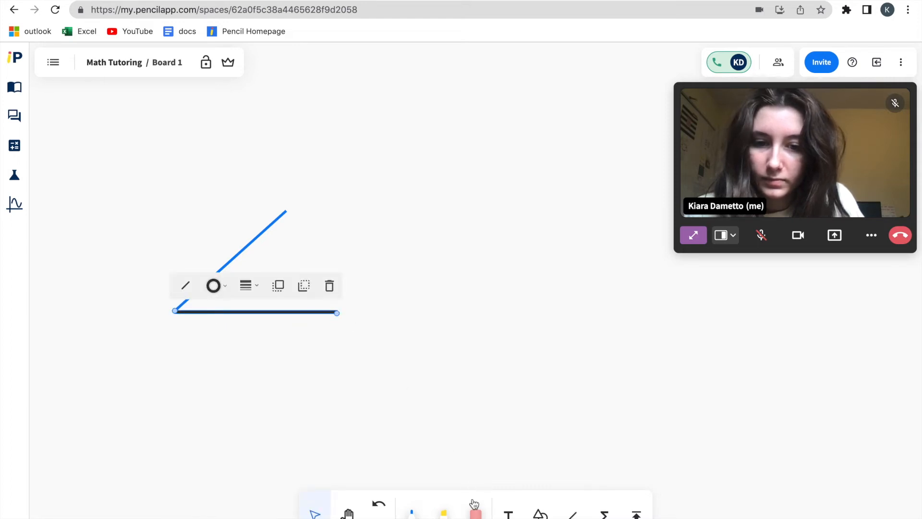
left_click(213, 285)
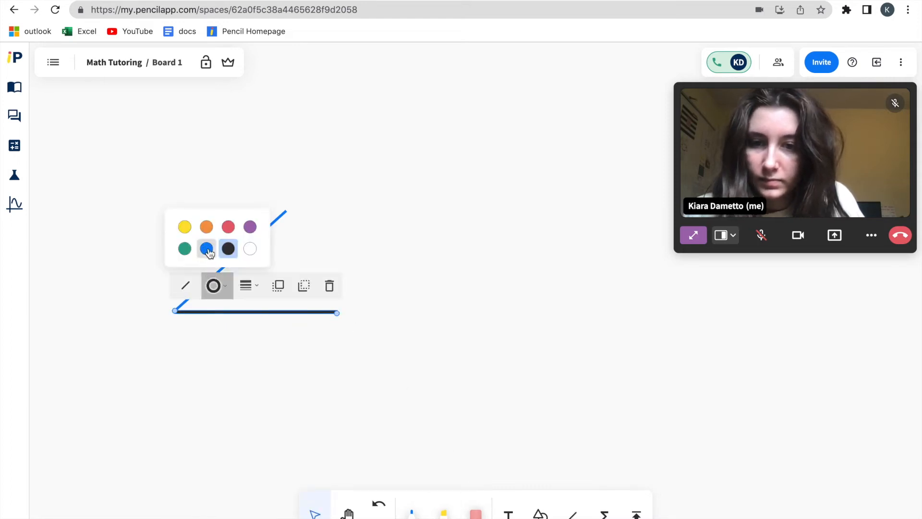
left_click(206, 247)
left_click_drag(243, 314, 242, 312)
key("p")
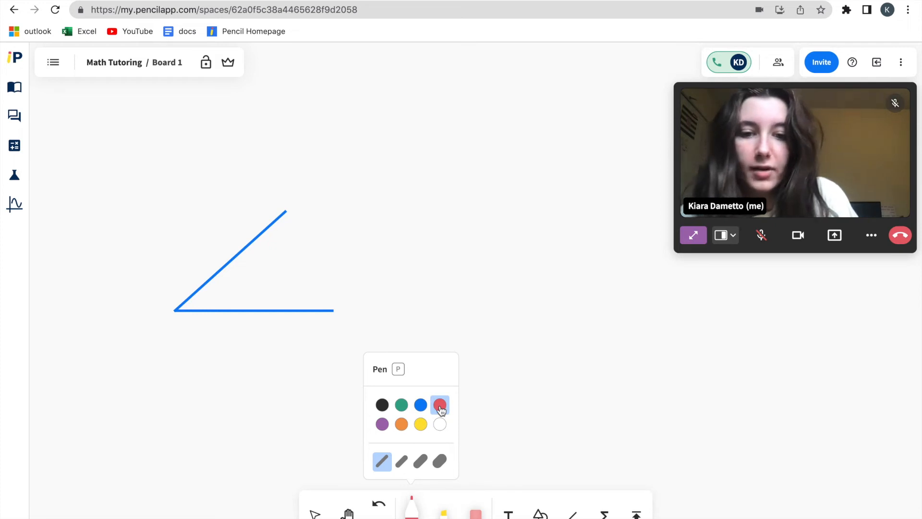
left_click_drag(214, 283, 223, 308)
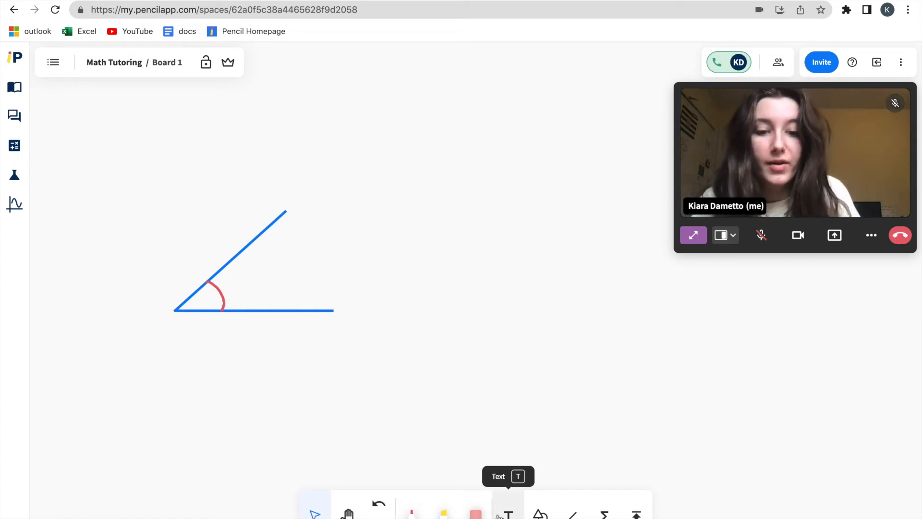
Add the text "answer" below the angle drawing
left_click(502, 511)
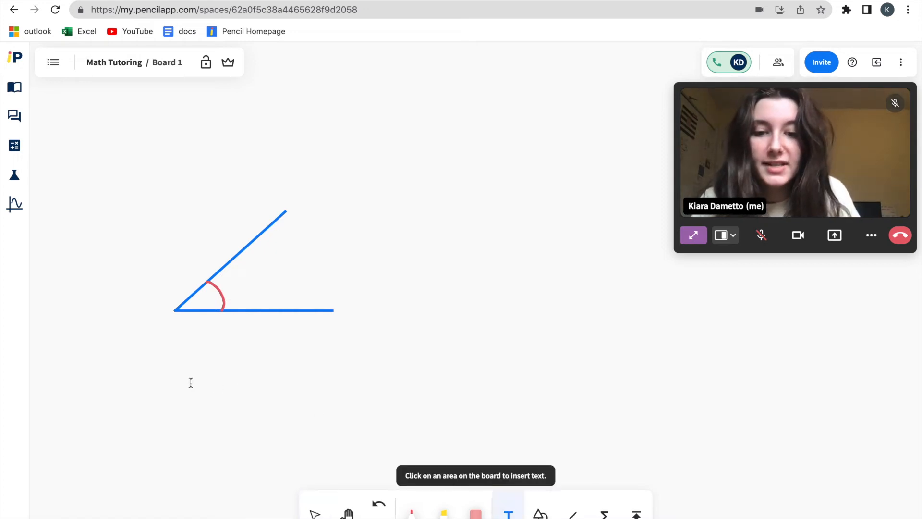
left_click(174, 367)
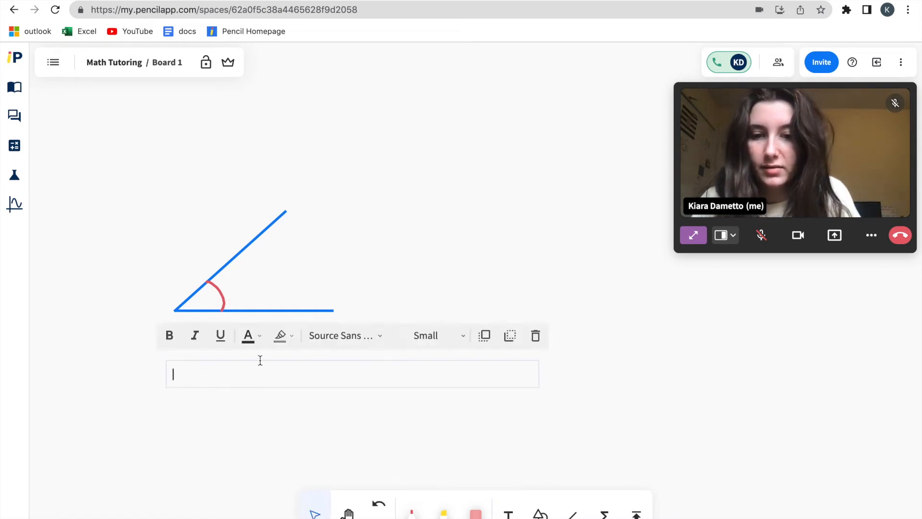
type("answer")
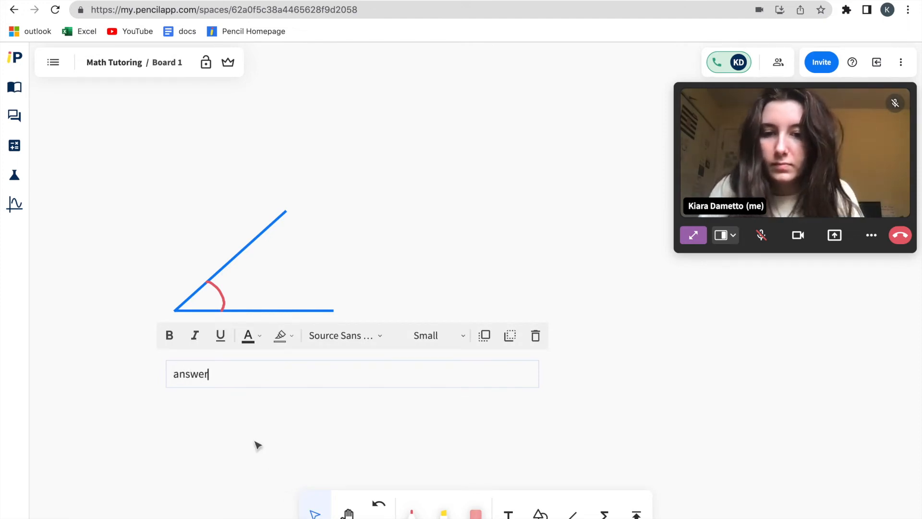
left_click(256, 443)
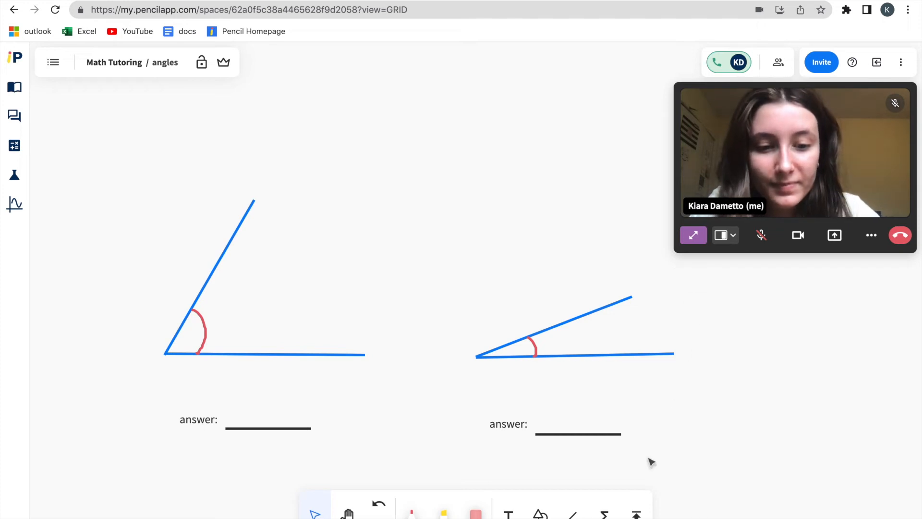
left_click(637, 514)
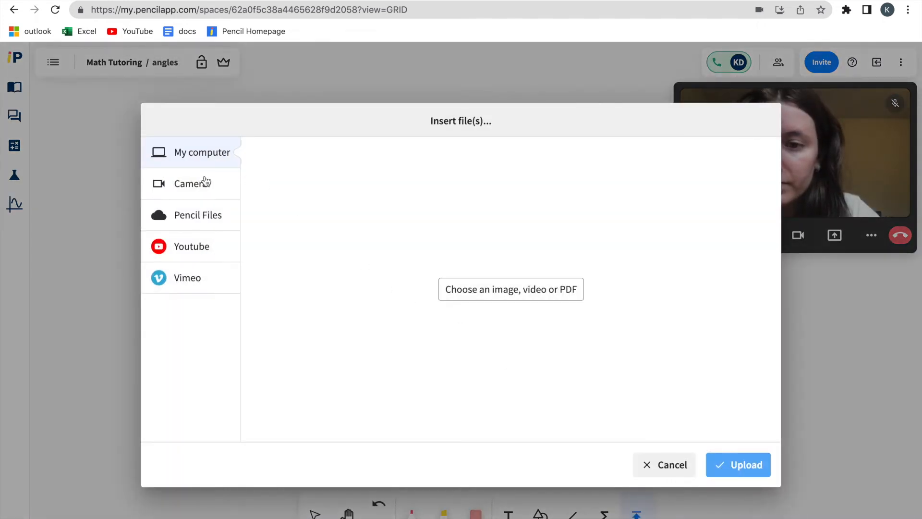
left_click(573, 297)
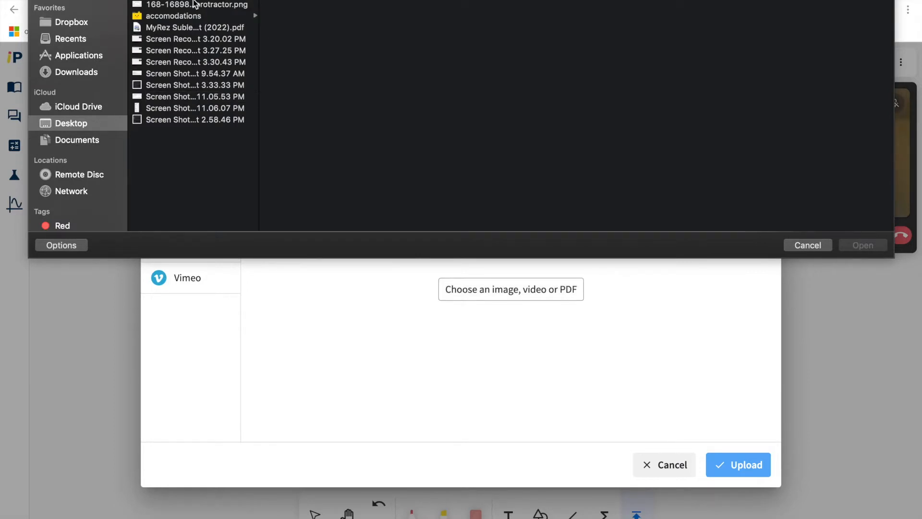
left_click(196, 5)
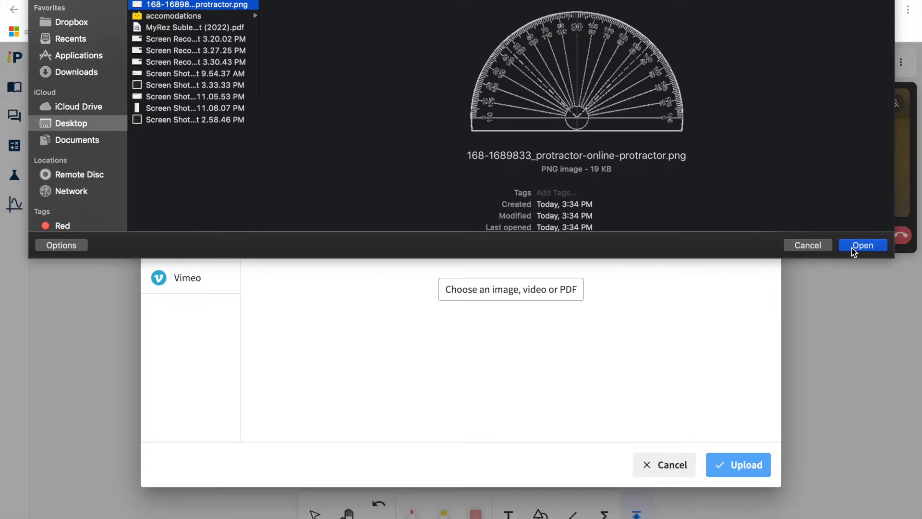
left_click(851, 248)
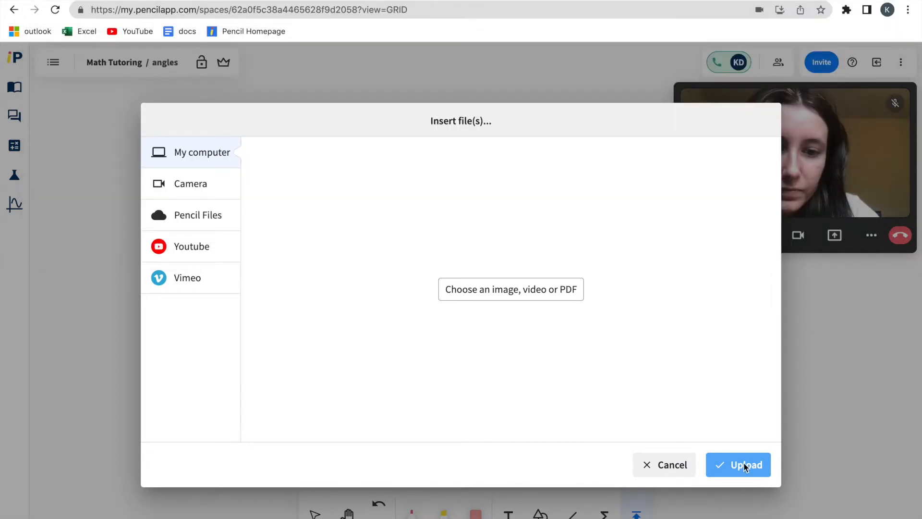
left_click(744, 471)
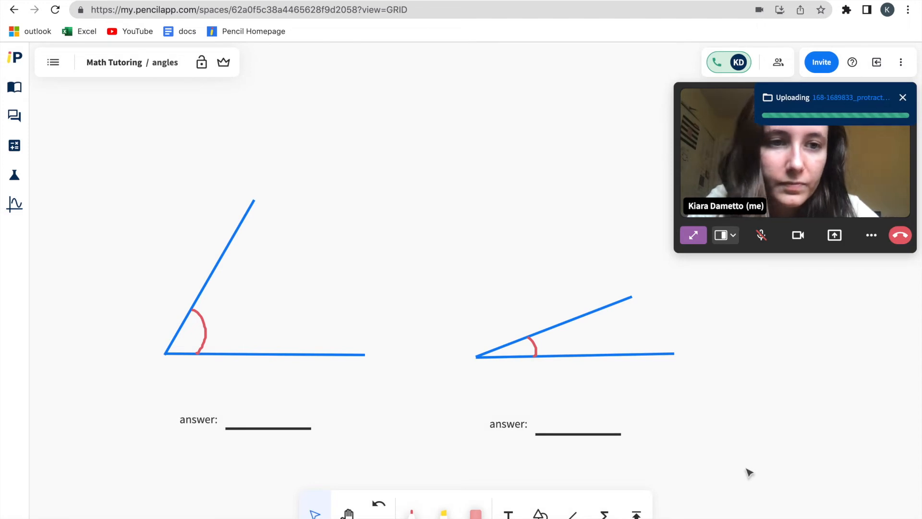
Shrink the protractor image and place it above and between the two angles
left_click(486, 326)
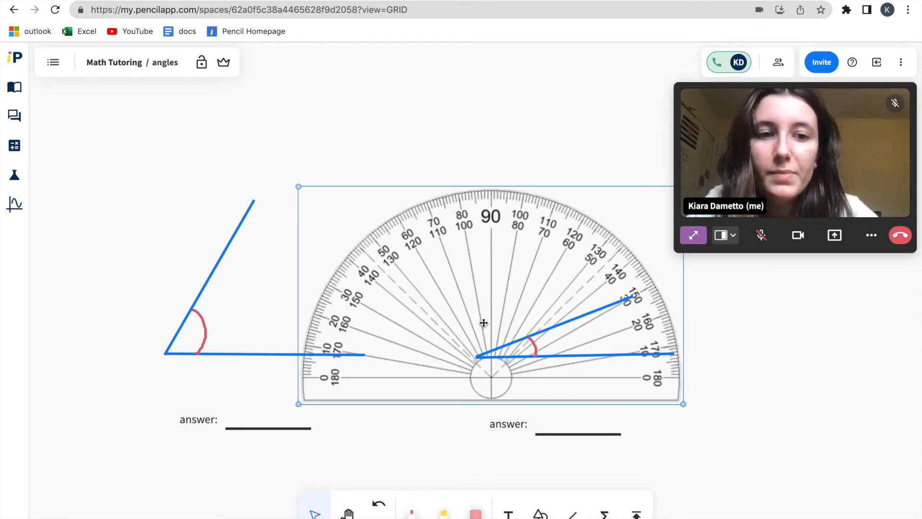
left_click_drag(486, 326, 456, 199)
left_click(281, 64)
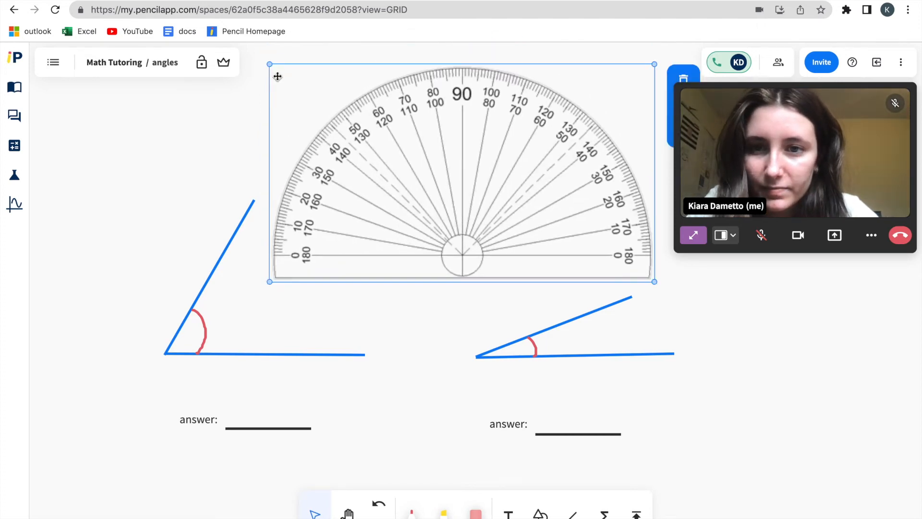
left_click_drag(398, 145, 421, 158)
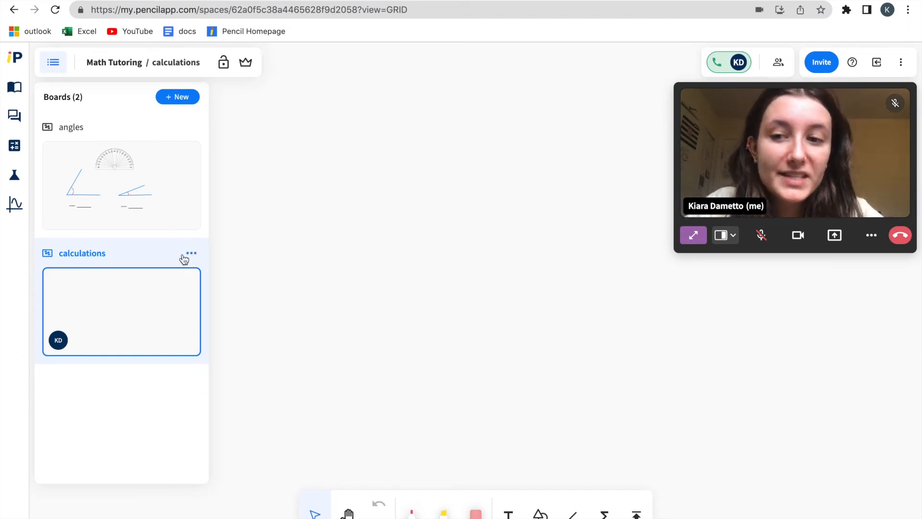
Insert the formula (9 · 4) + 10 = and the handwritten formula 1 − (6 ÷ 2)² = on the calculations board
left_click(339, 351)
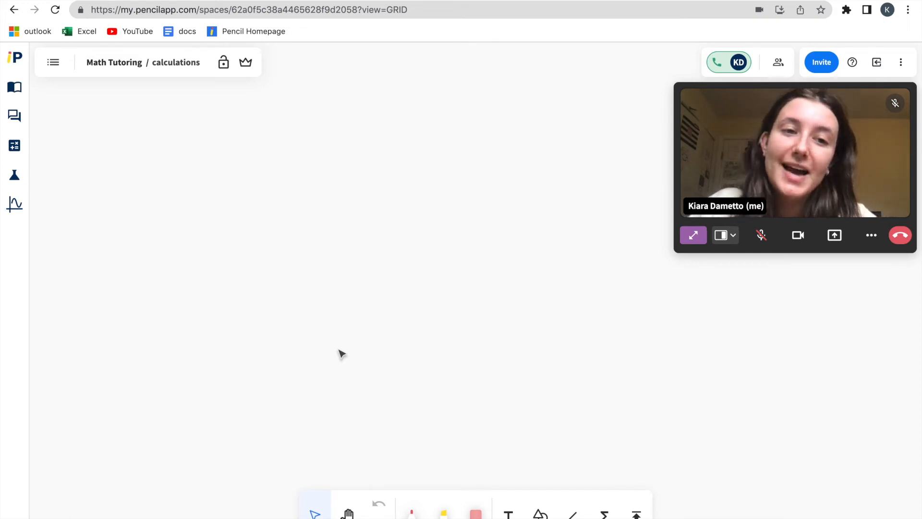
left_click(606, 513)
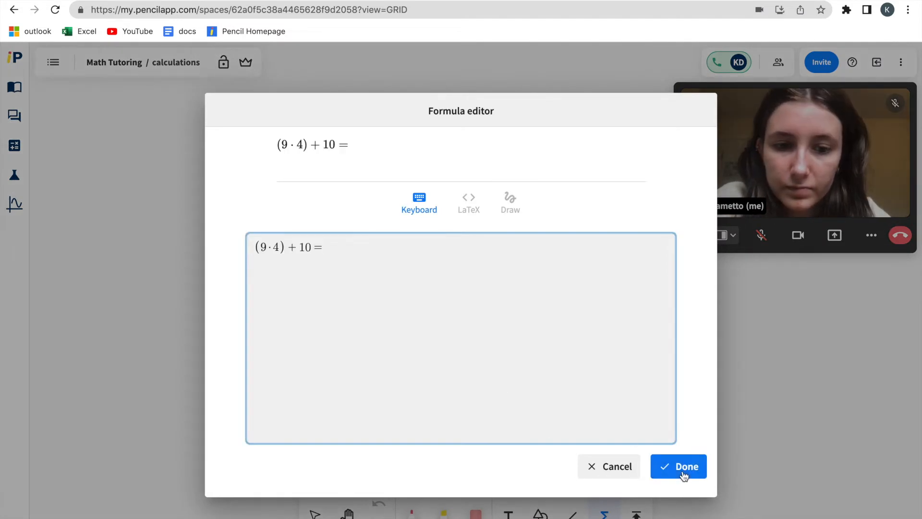
left_click(684, 476)
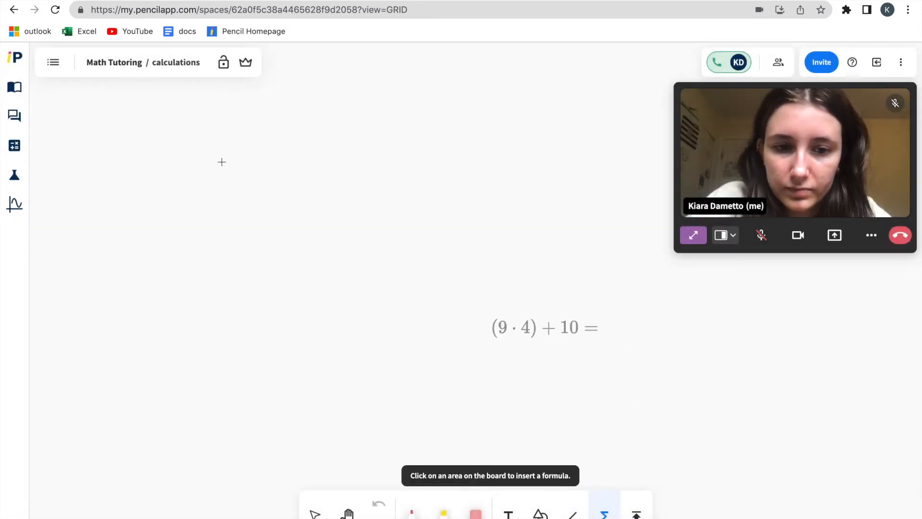
left_click(242, 159)
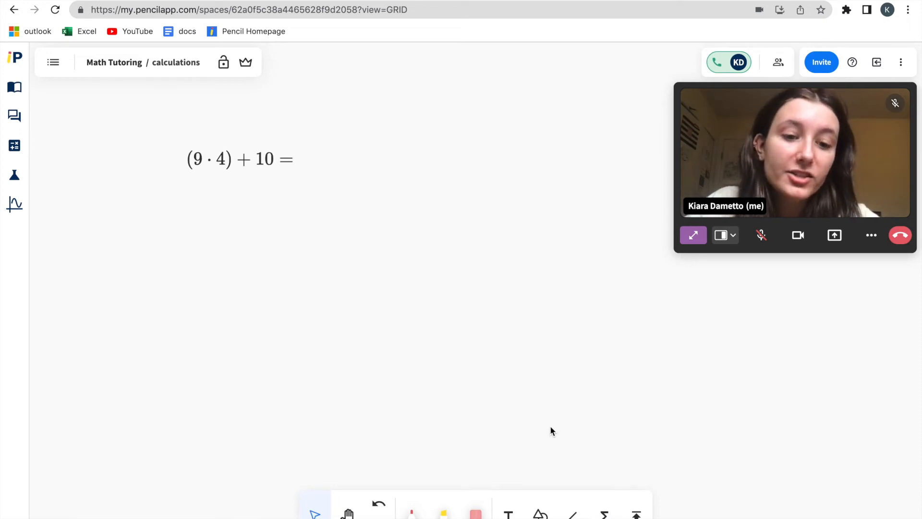
left_click(603, 513)
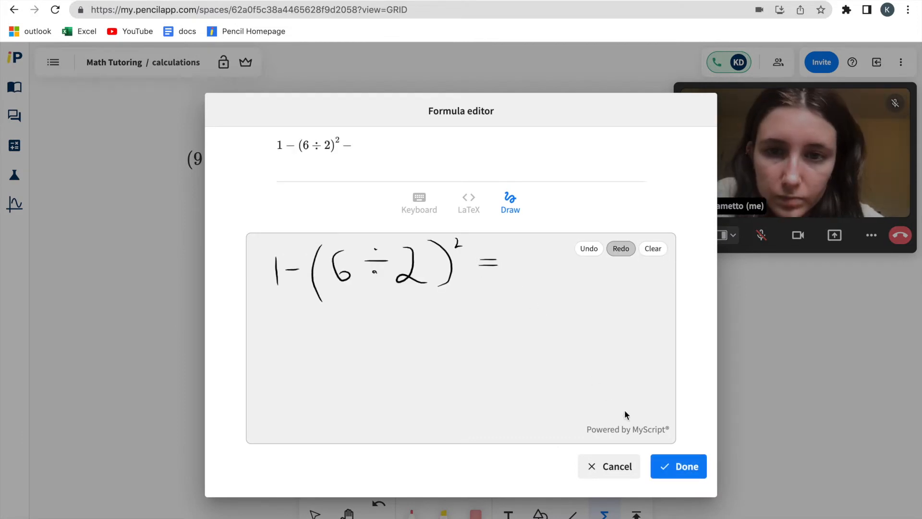
left_click(677, 466)
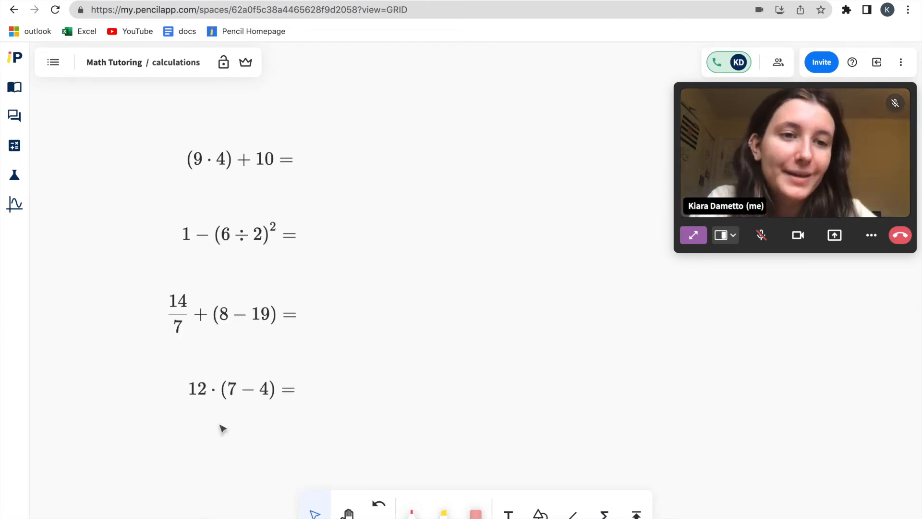
From the homework board, search Pencil Files for "math" and insert the Basic Math Review PDF
left_click(49, 71)
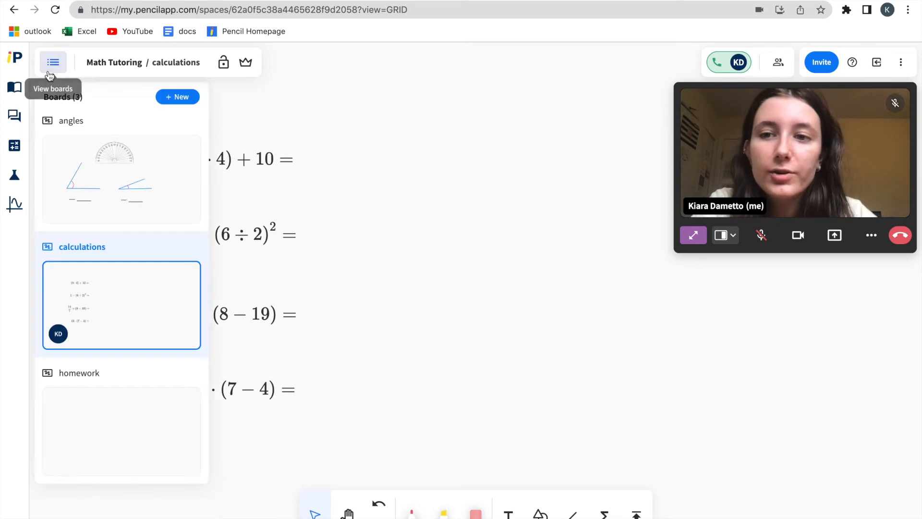
left_click(146, 432)
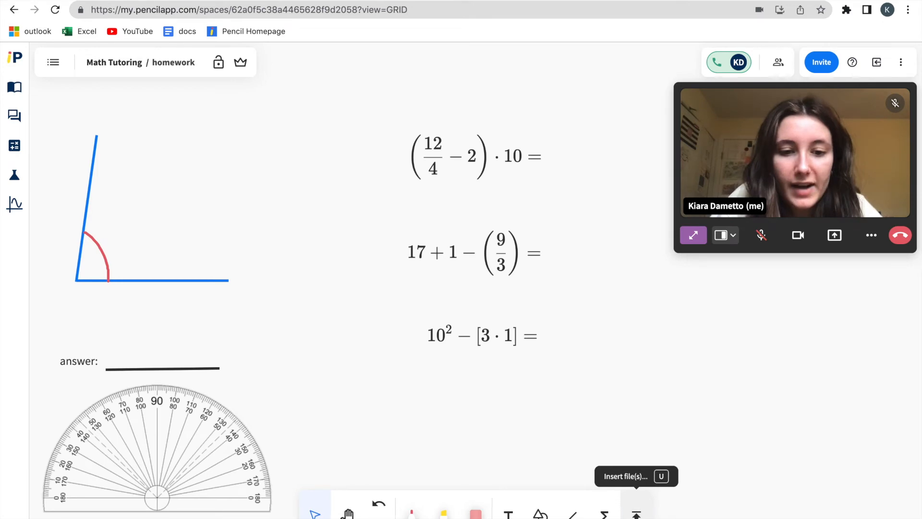
left_click(637, 513)
left_click(219, 225)
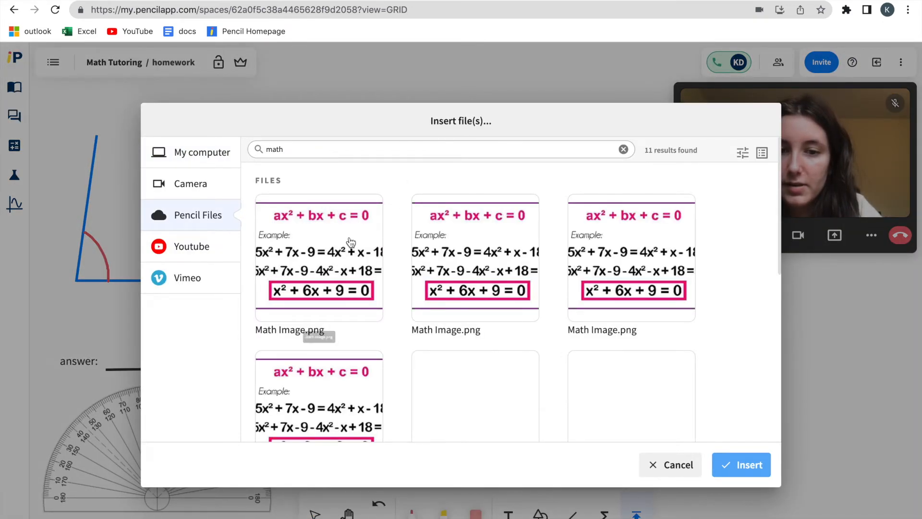
scroll(348, 241, "down", 10)
scroll(350, 242, "down", 1)
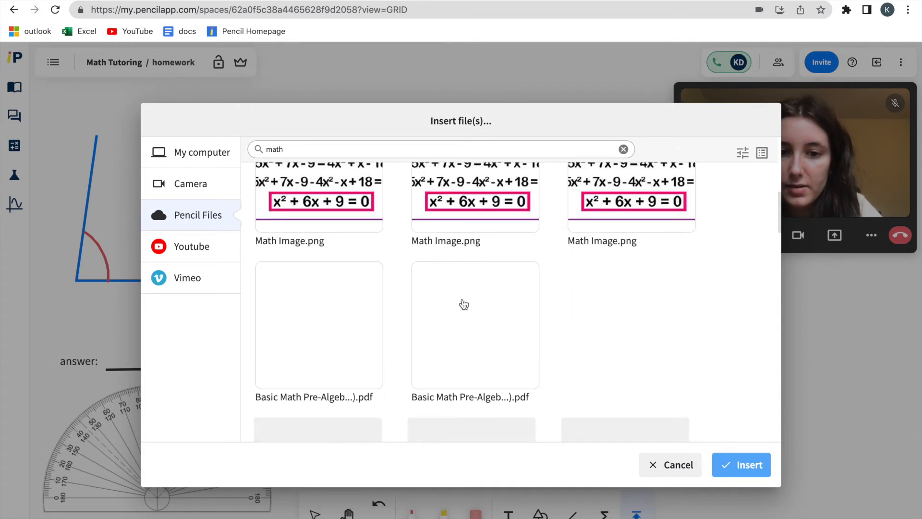
scroll(464, 304, "up", 1)
left_click(464, 304)
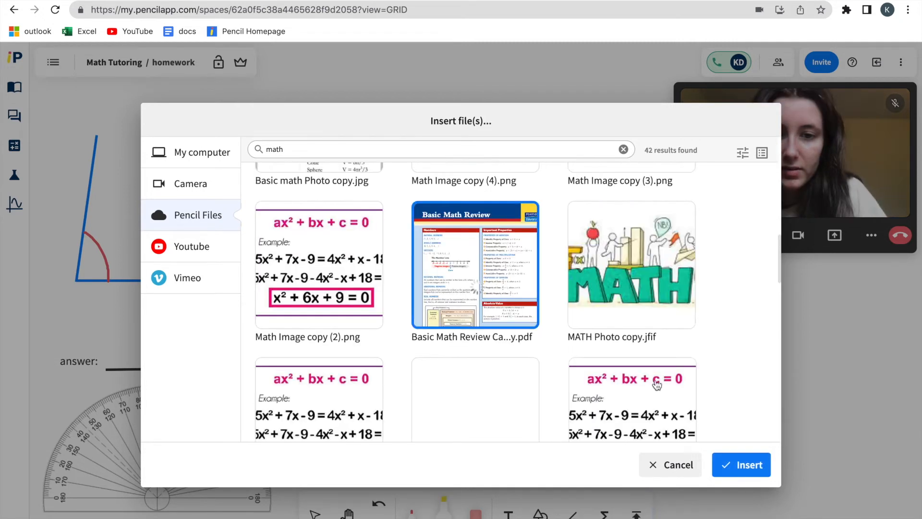
left_click(746, 467)
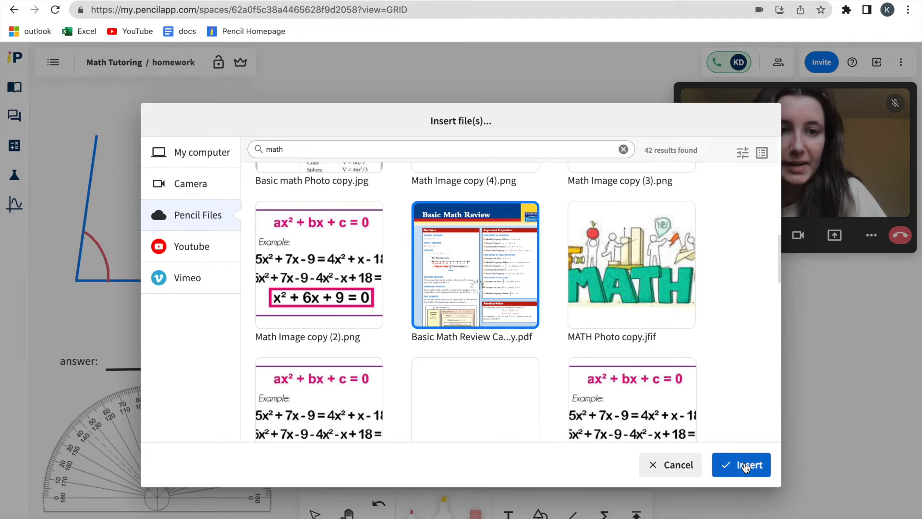
Rename Board 4, which holds the Basic Math Review PDF, as review
left_click(53, 62)
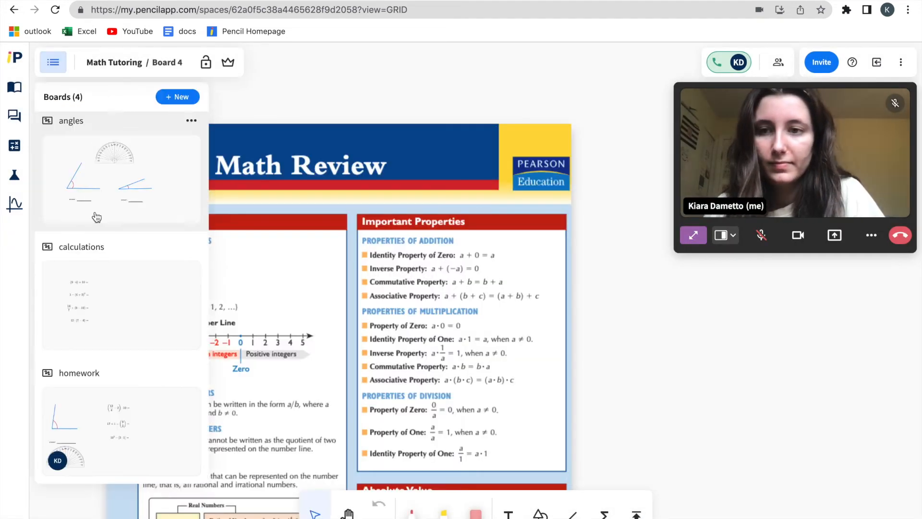
scroll(97, 217, "down", 3)
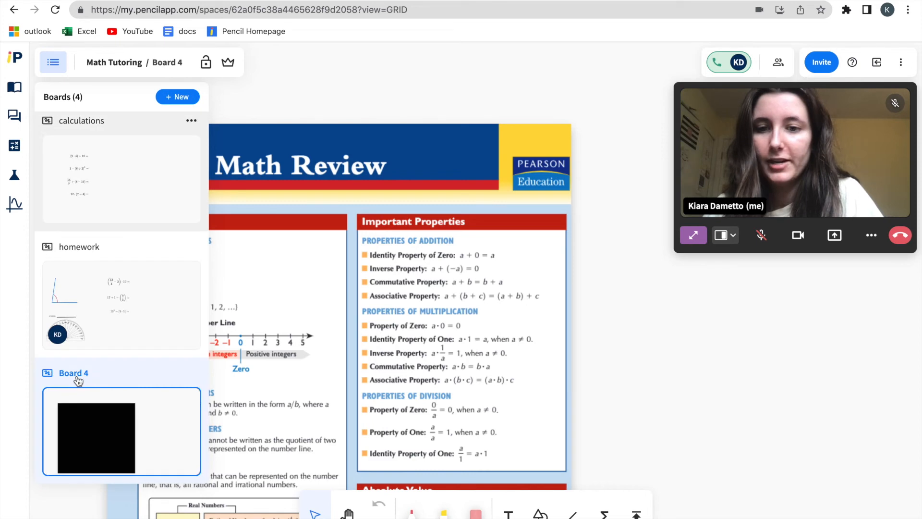
double_click(74, 373)
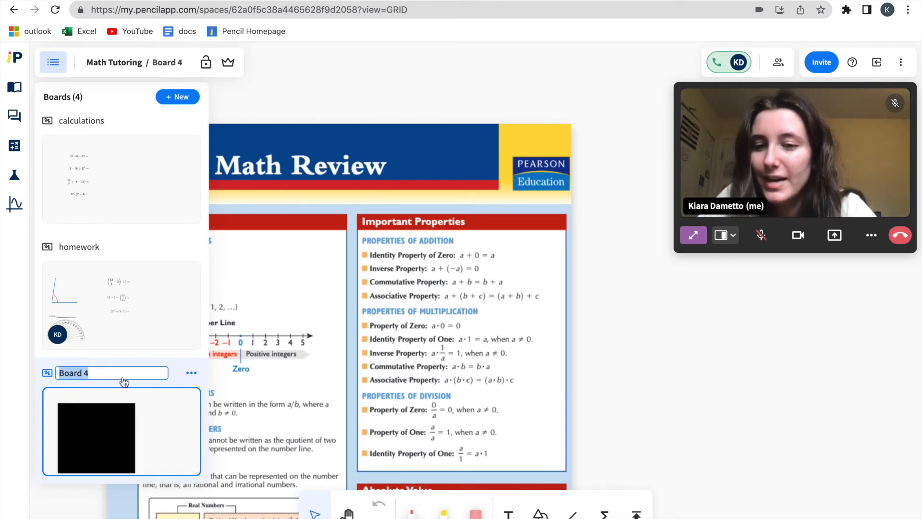
type("review")
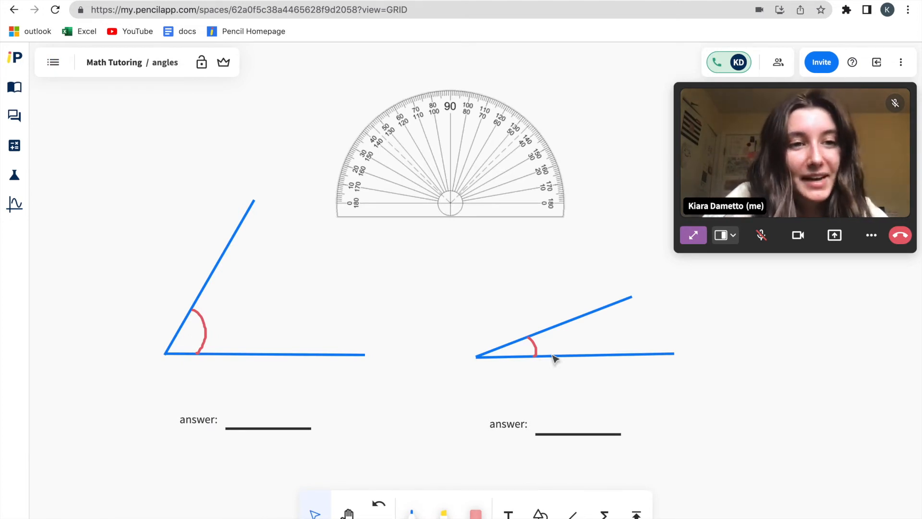
Invite the student to the Math Tutoring space as a participant, with notification and the default invitation message
left_click(825, 68)
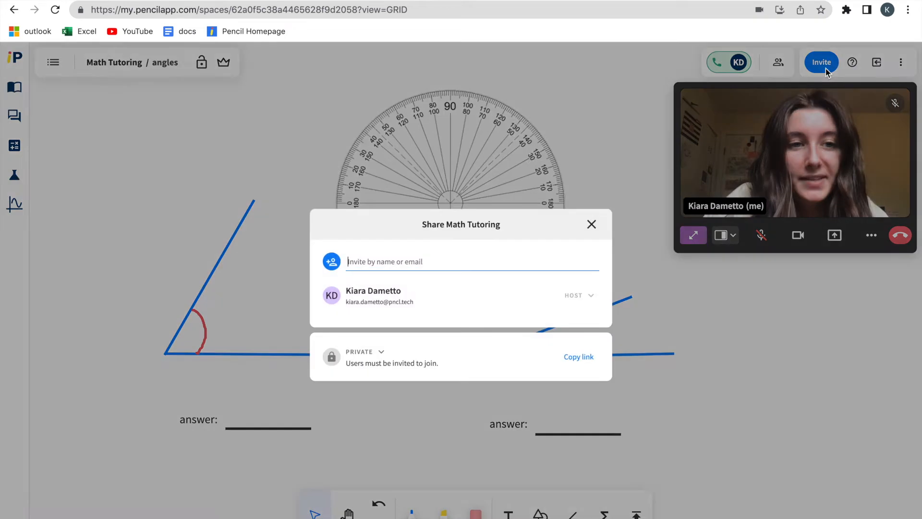
type("hal")
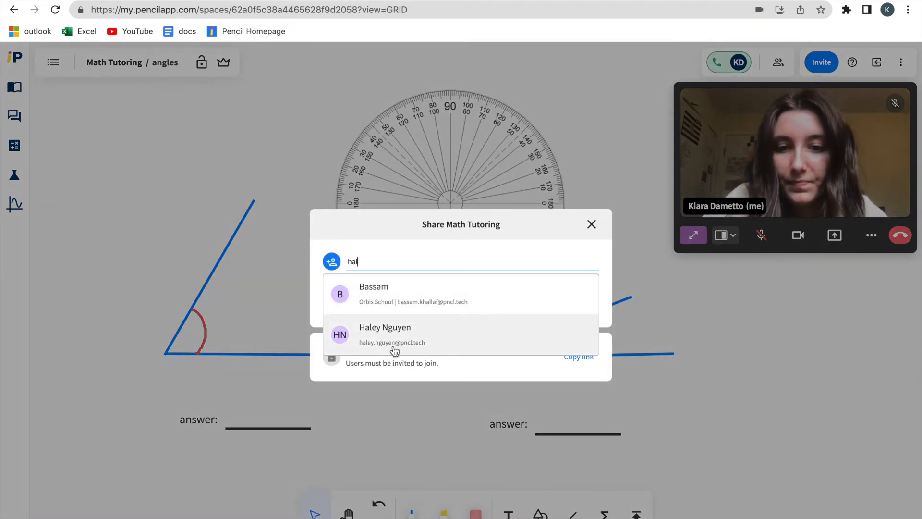
left_click(394, 351)
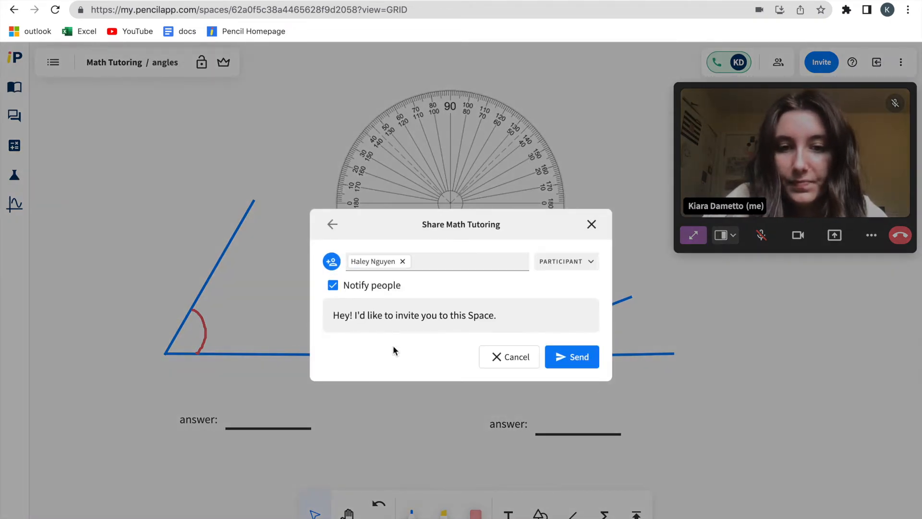
left_click(593, 363)
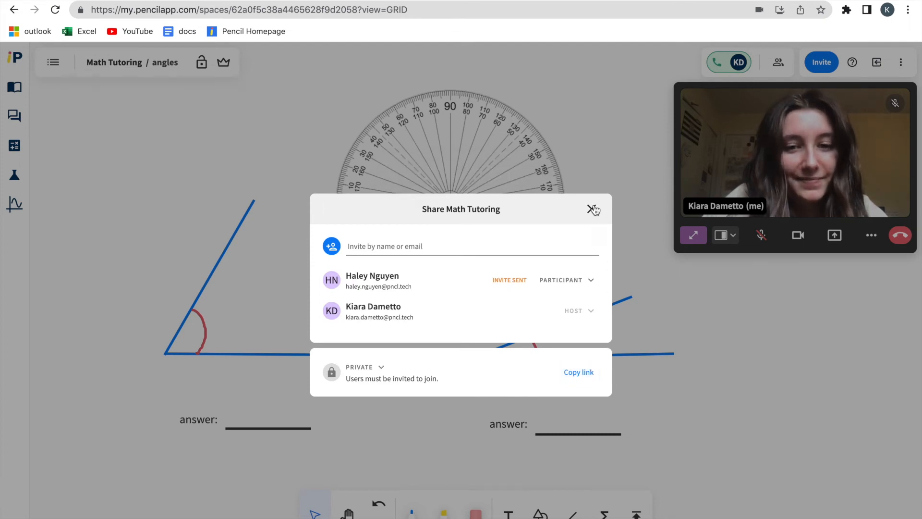
left_click(591, 209)
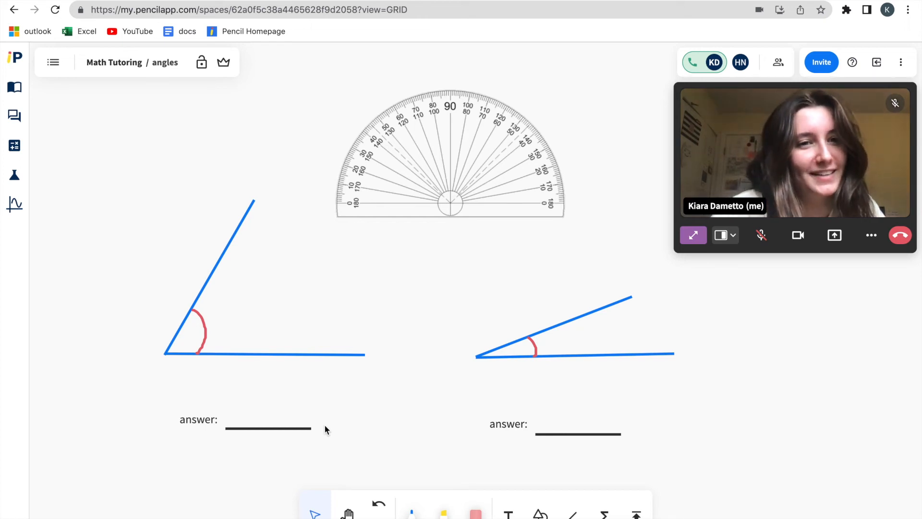
Start leading the participants and take them from the angles board to the calculations board
key("h")
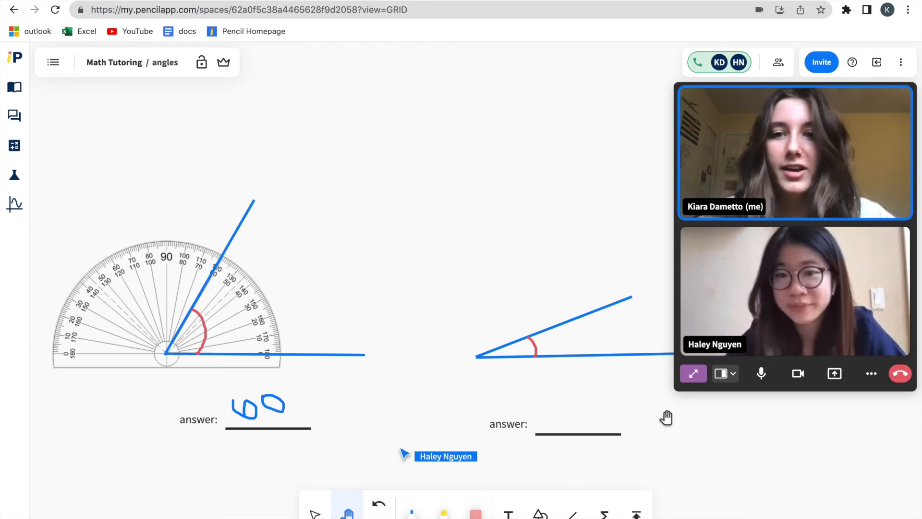
left_click(222, 63)
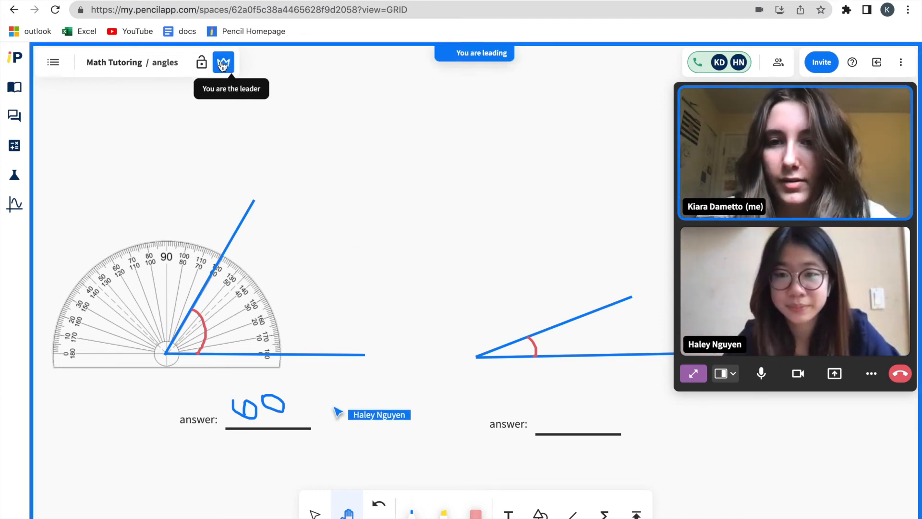
left_click(53, 62)
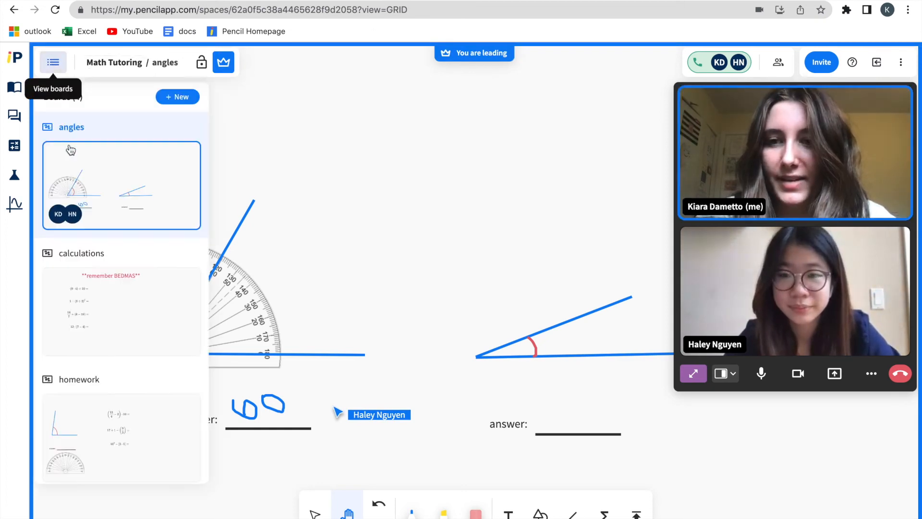
left_click(103, 306)
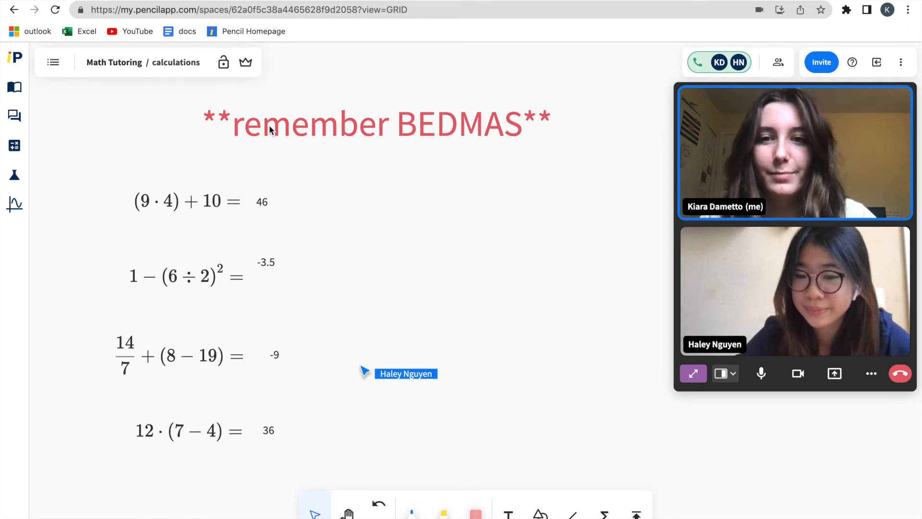
Lead the participants from the calculations board to the homework board and end the leading mode there
left_click(247, 66)
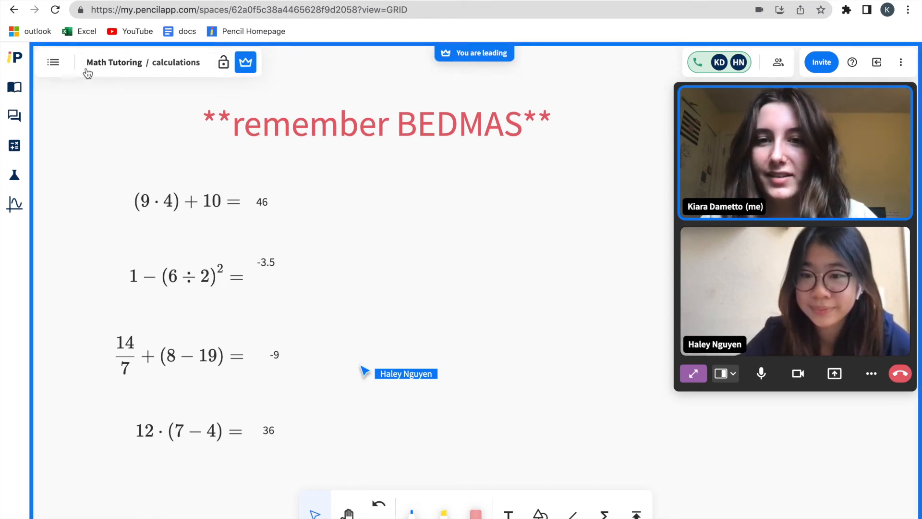
left_click(56, 67)
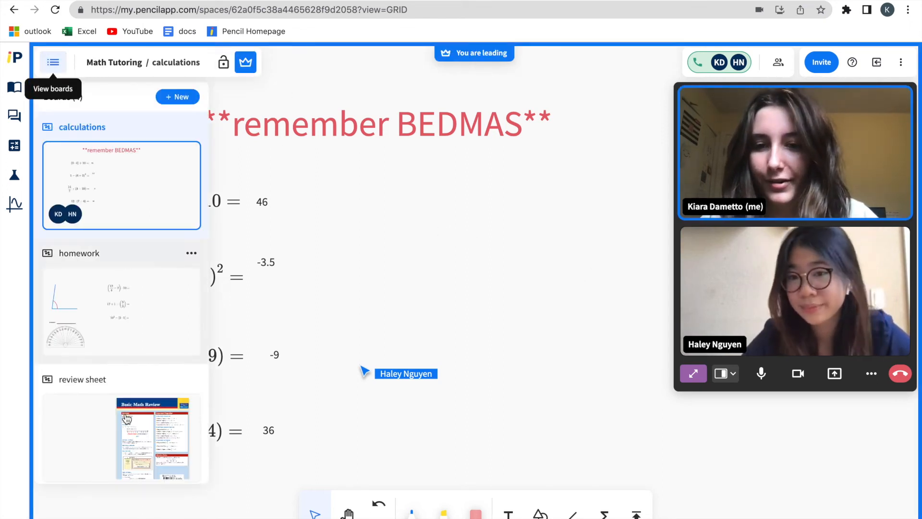
left_click(120, 333)
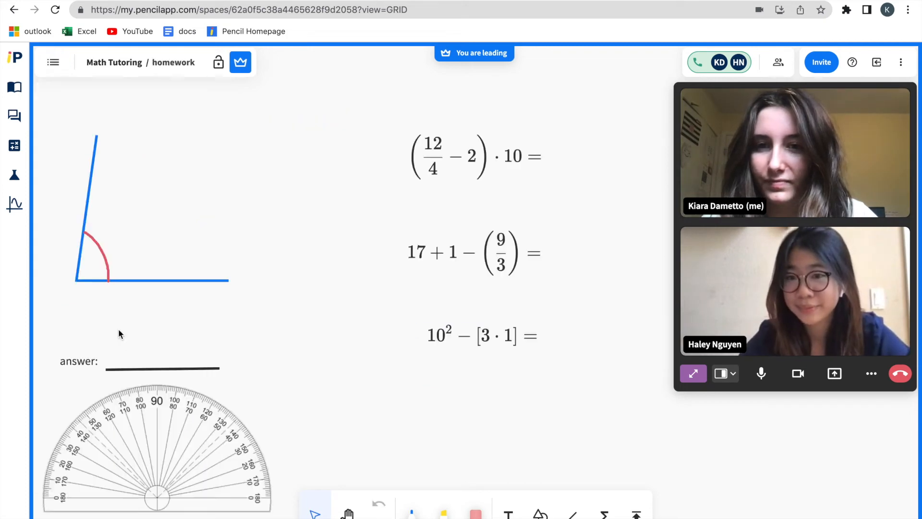
left_click(240, 61)
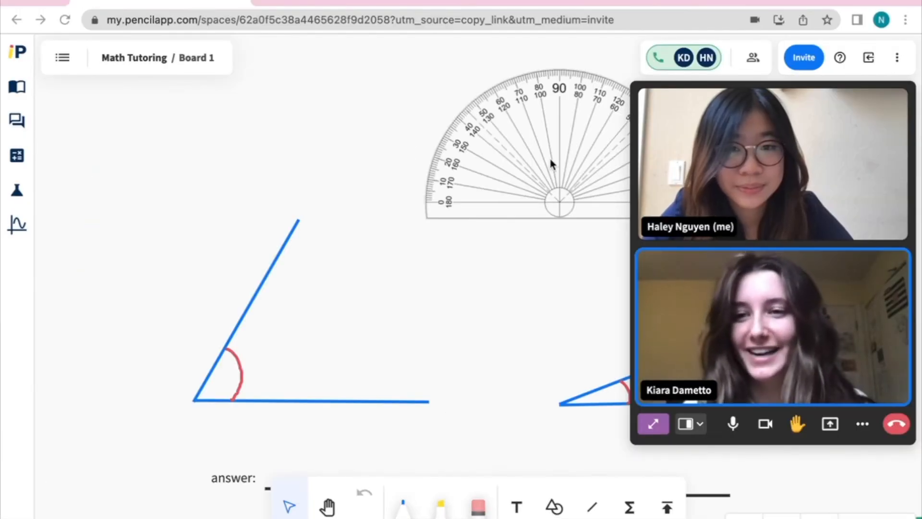
Align the protractor with the vertex and baseline of the larger angle and handwrite 60 in blue on its answer line
left_click_drag(514, 185, 160, 377)
mouse_move(250, 361)
left_mouse_down()
mouse_move(216, 361)
mouse_move(236, 364)
left_mouse_up()
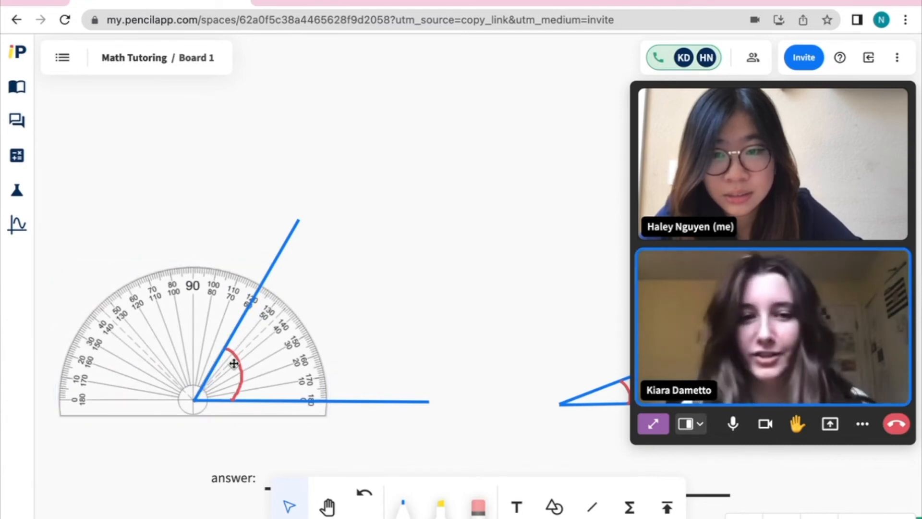
scroll(299, 417, "down", 2)
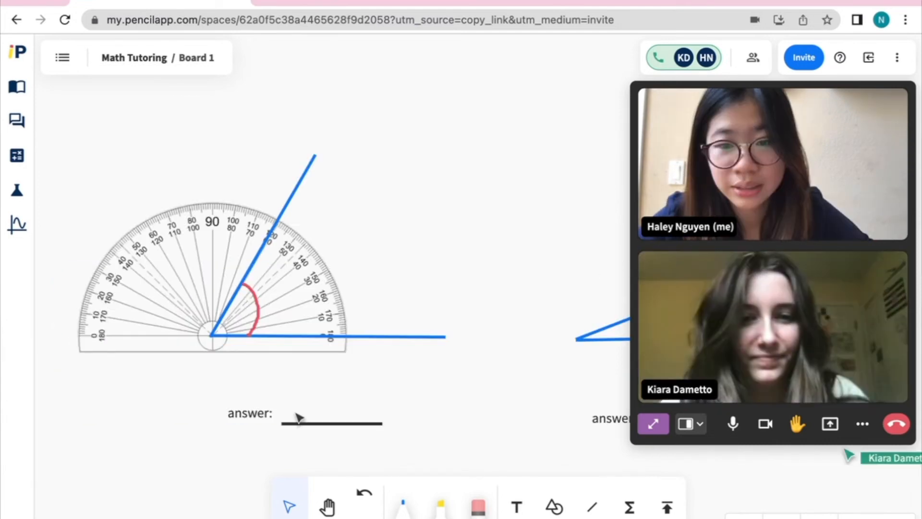
left_click(403, 502)
mouse_move(290, 393)
left_mouse_down()
mouse_move(318, 403)
mouse_move(303, 397)
left_mouse_up()
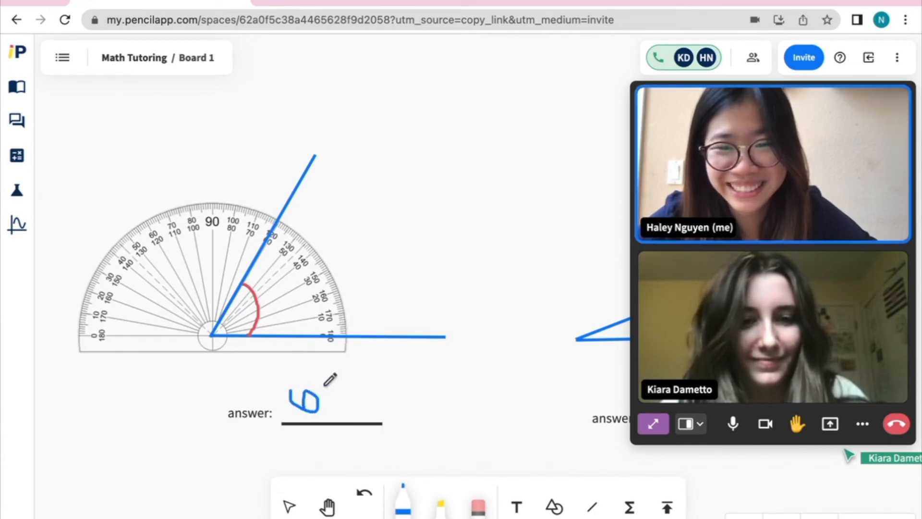
left_click_drag(345, 388, 329, 386)
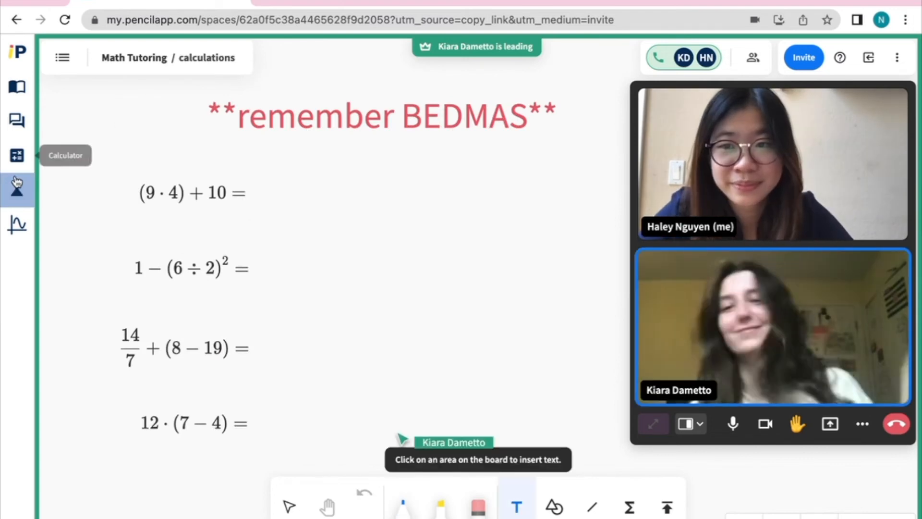
Calculate 9 × 4 + 10 with the built-in calculator
left_click(11, 157)
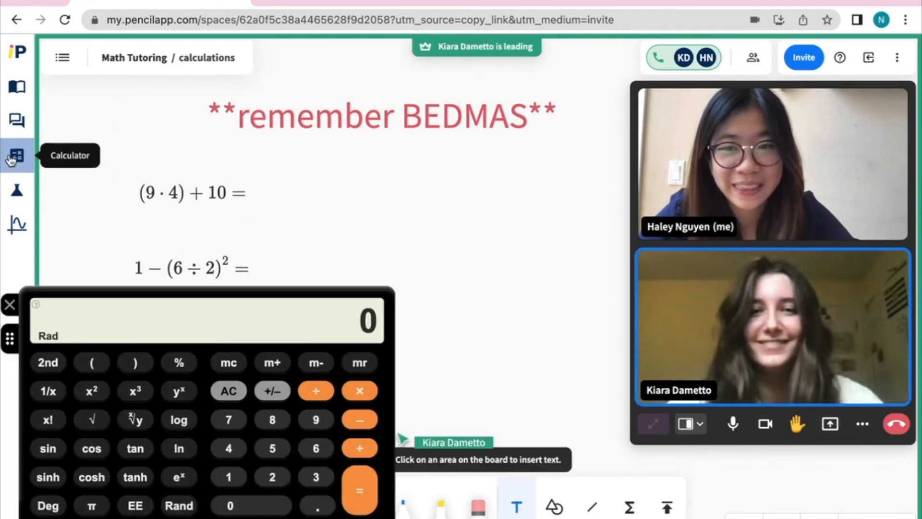
left_click(316, 420)
left_click(360, 391)
left_click(228, 448)
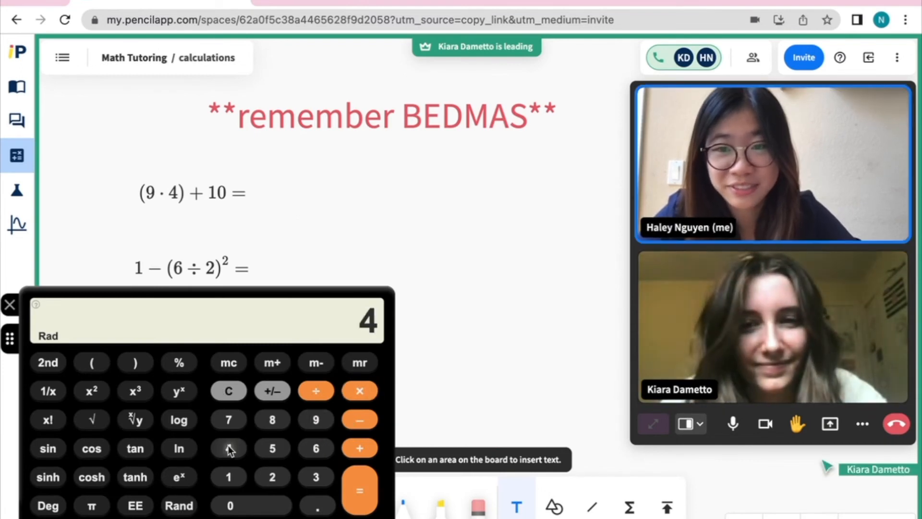
left_click(360, 448)
left_click(228, 477)
left_click(230, 506)
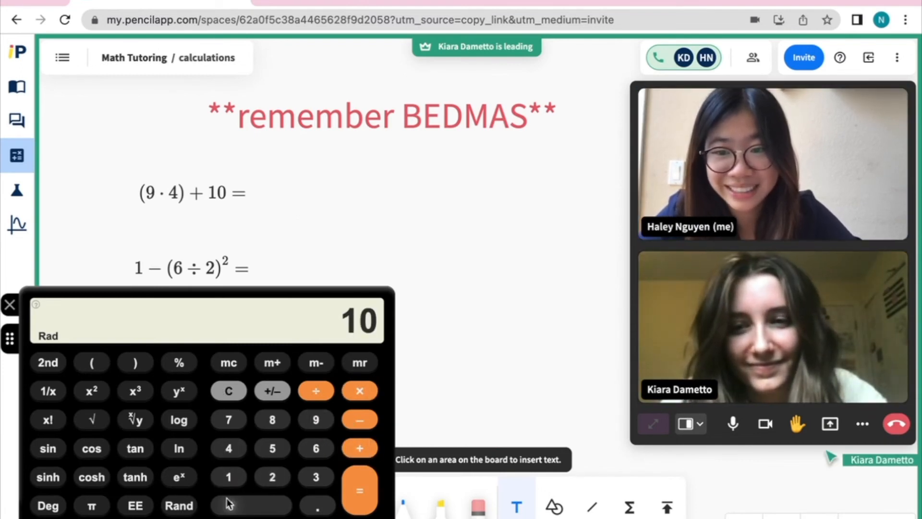
left_click(361, 495)
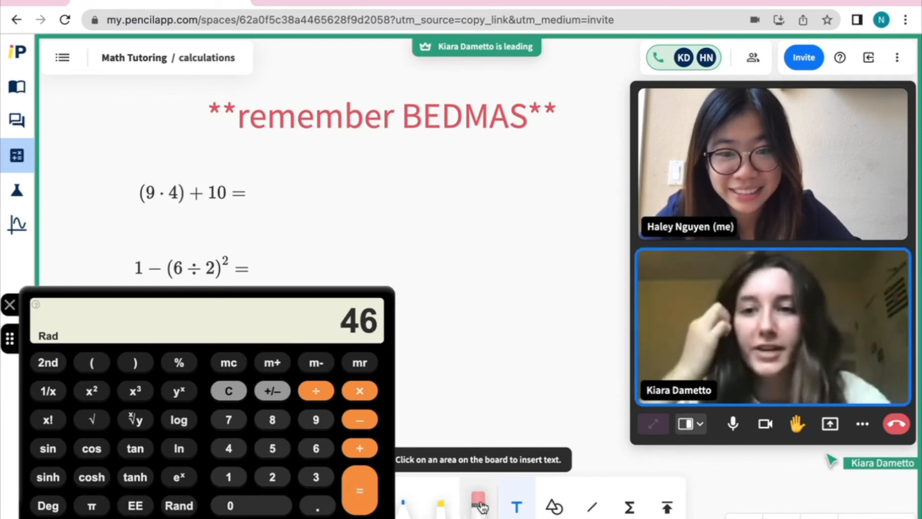
Close the calculator and add the text 46 as the answer beside (9 · 4) + 10 =
left_click(524, 510)
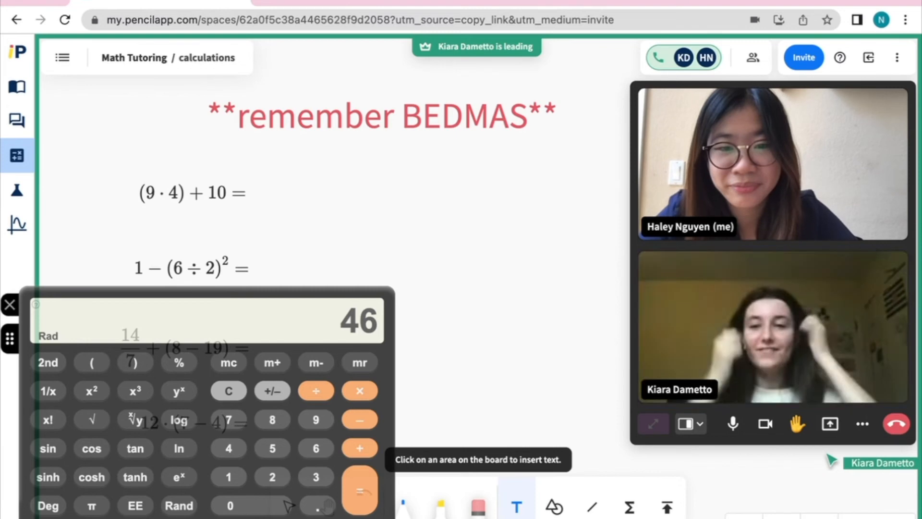
left_click(9, 305)
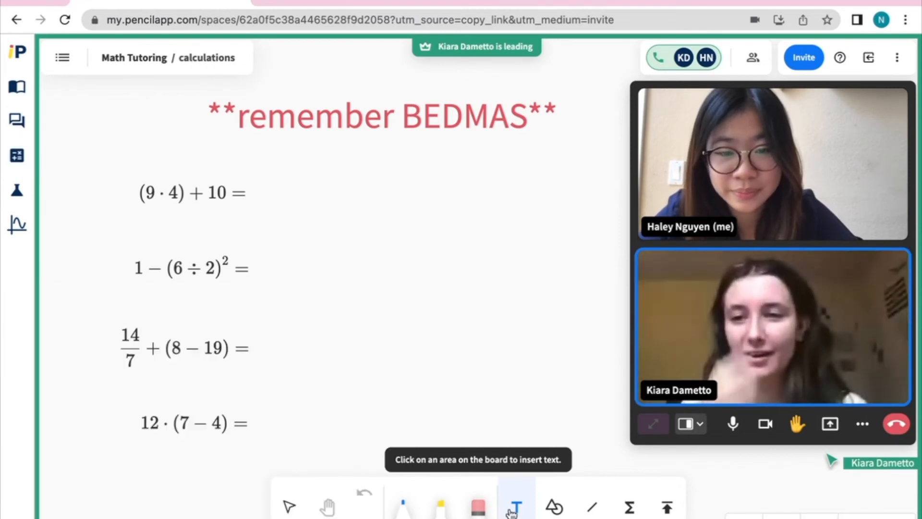
left_click(261, 190)
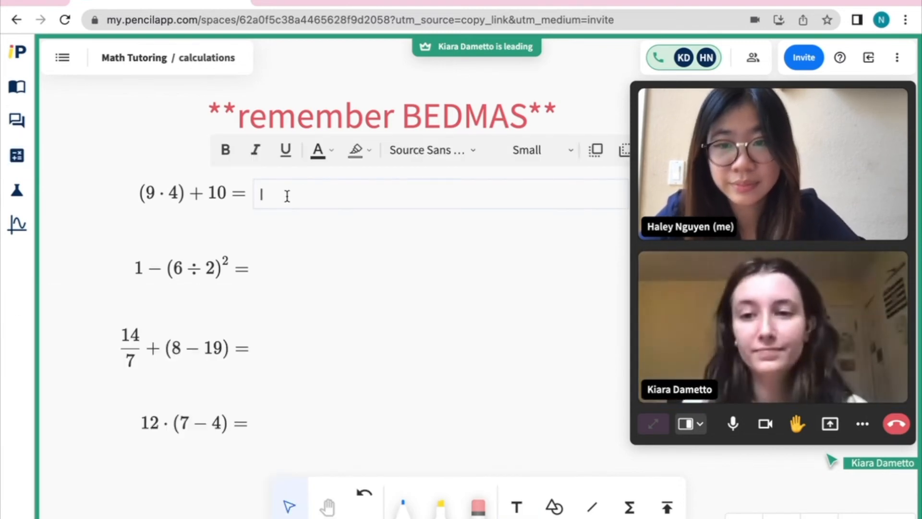
type("46")
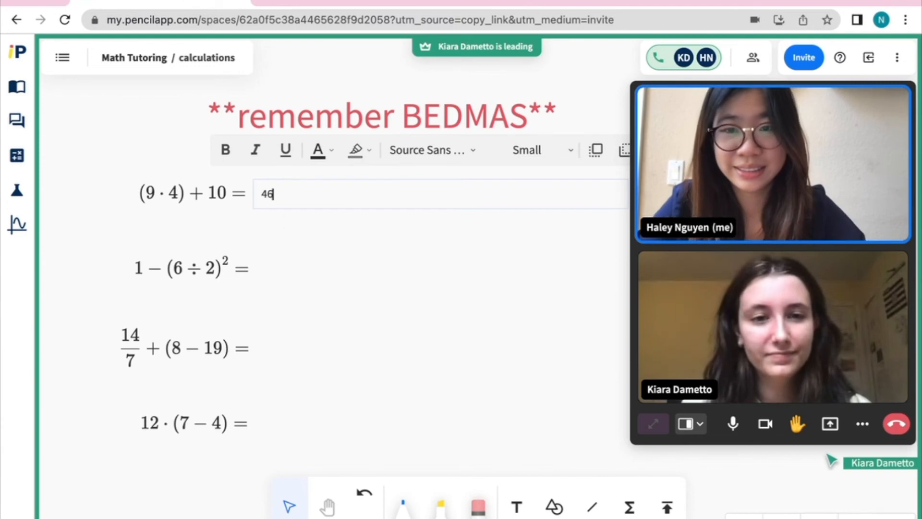
left_click(295, 257)
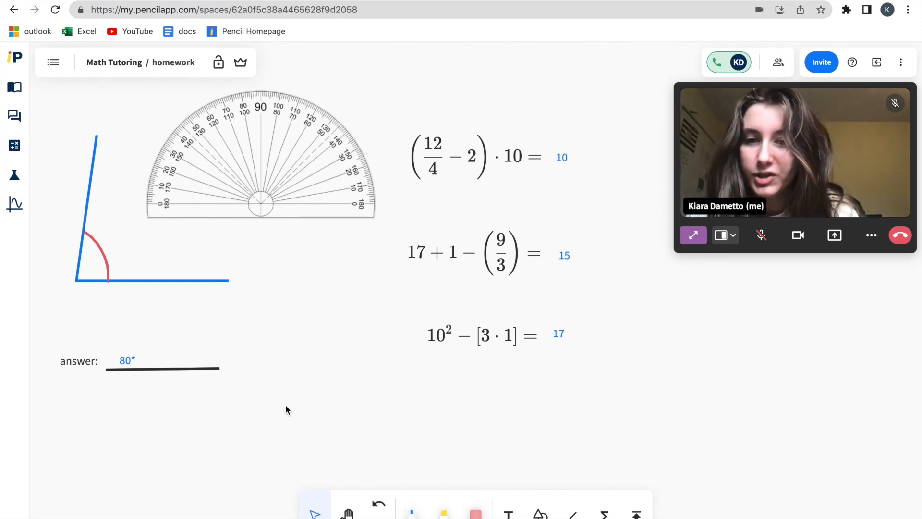
Align the protractor with the homework angle and draw a red check mark beside the 80° answer
left_click_drag(246, 185, 91, 251)
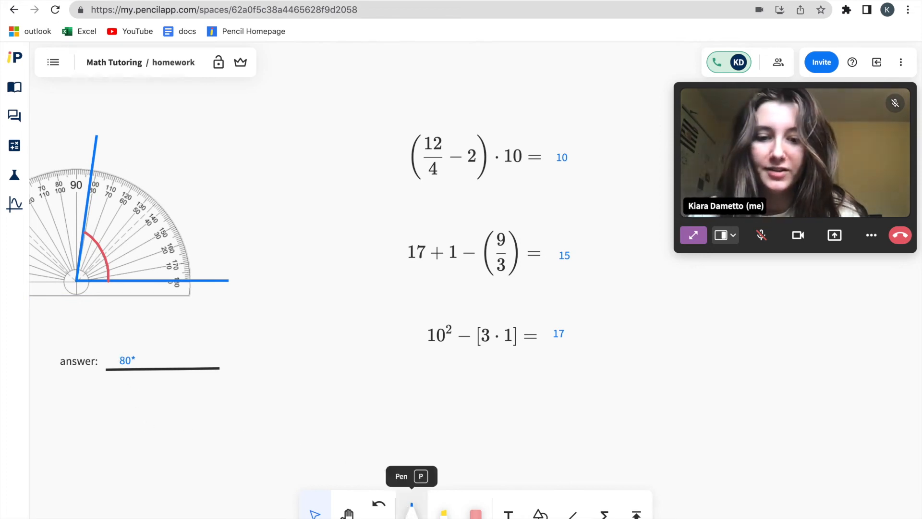
left_click(412, 510)
left_click(443, 409)
left_click_drag(195, 345, 200, 355)
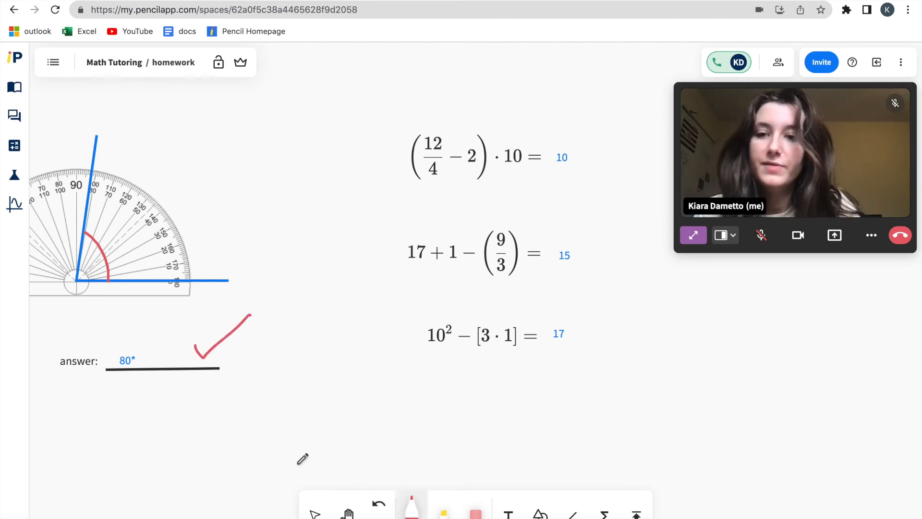
Calculate the first homework expression, (12/4 − 2) · 10, with the built-in calculator
left_click(14, 145)
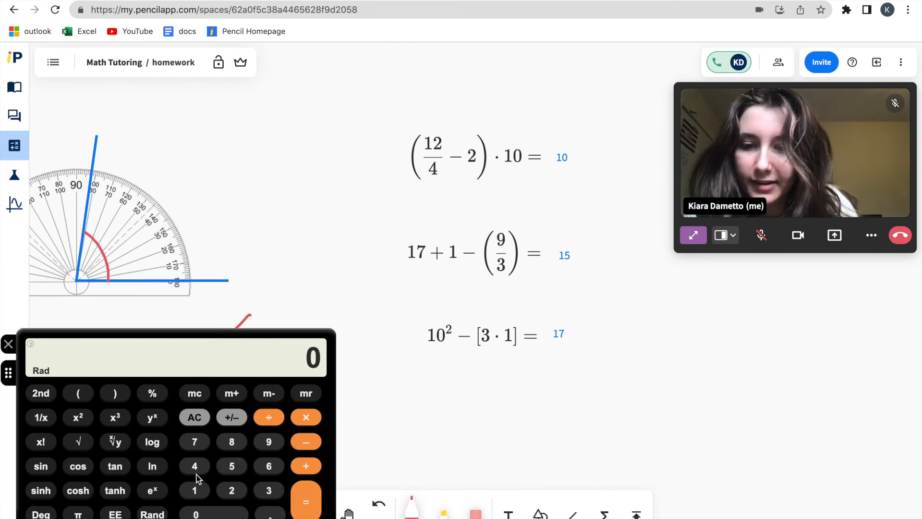
left_click(195, 490)
left_click(232, 490)
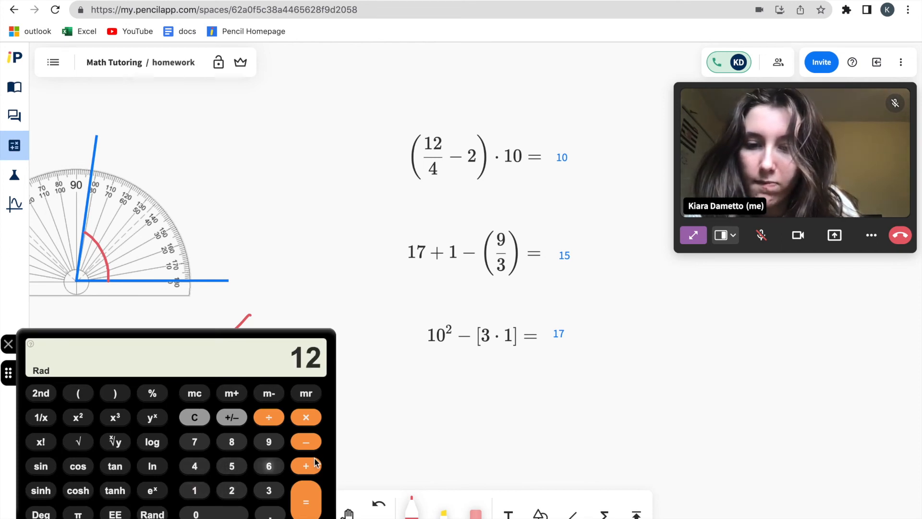
left_click(195, 460)
left_click(305, 495)
left_click(308, 434)
left_click(232, 490)
left_click(308, 502)
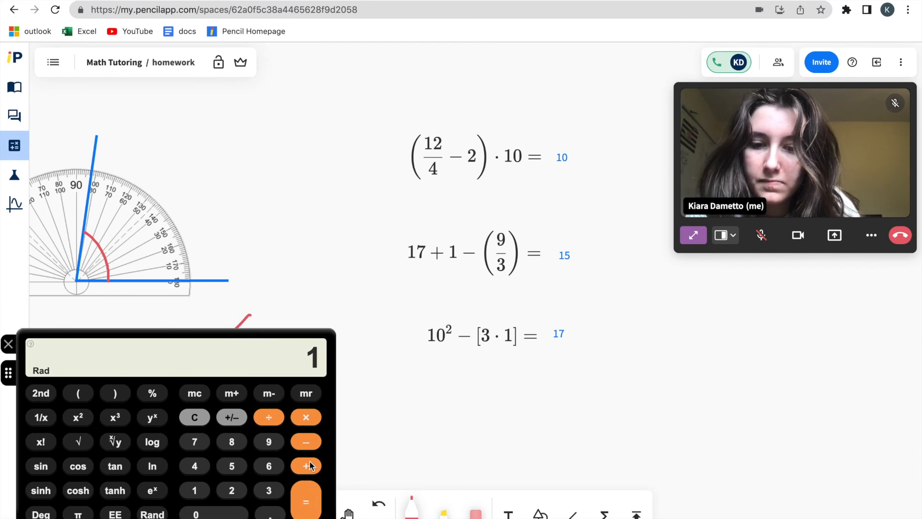
left_click(305, 416)
left_click(195, 490)
left_click(202, 510)
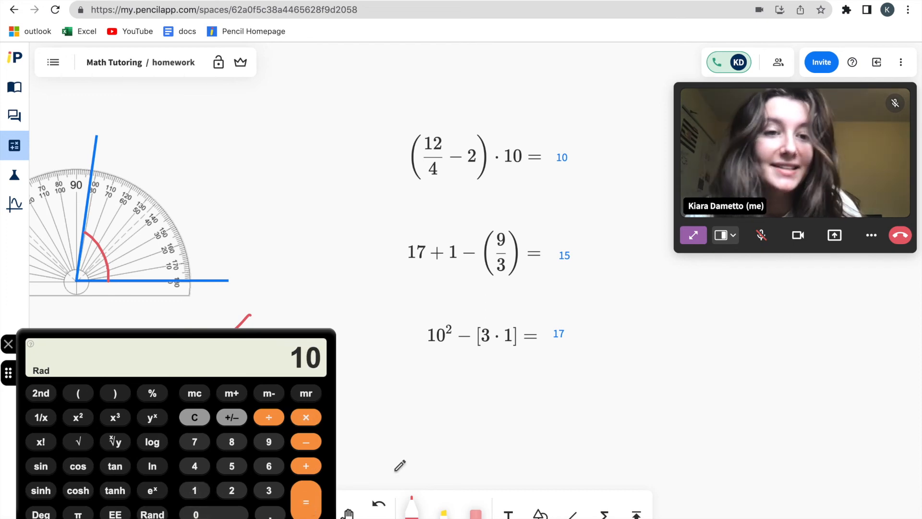
Mark the homework calculations in red, with check marks beside the answers 10 and 15 and a cross beside 17
mouse_move(580, 147)
left_mouse_down()
mouse_move(586, 160)
mouse_move(592, 151)
left_mouse_up()
left_click_drag(613, 125, 614, 124)
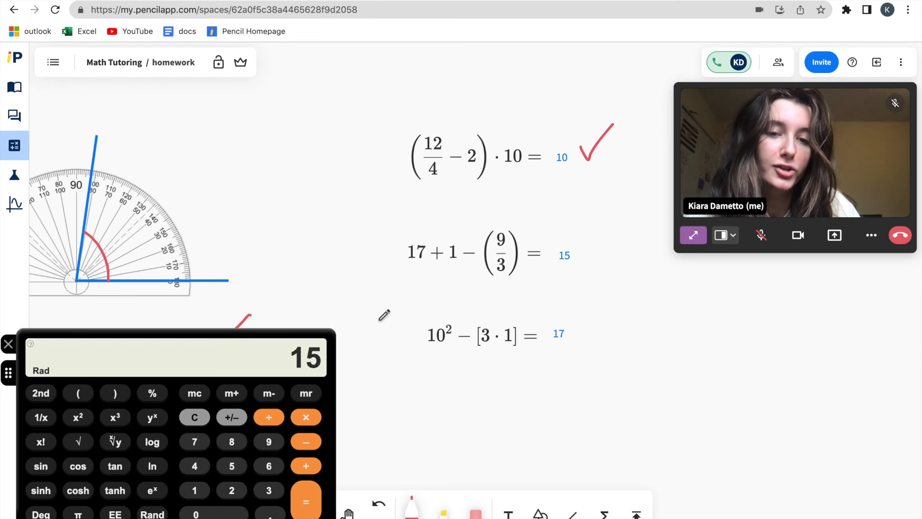
mouse_move(582, 249)
left_mouse_down()
mouse_move(594, 260)
mouse_move(627, 216)
left_mouse_up()
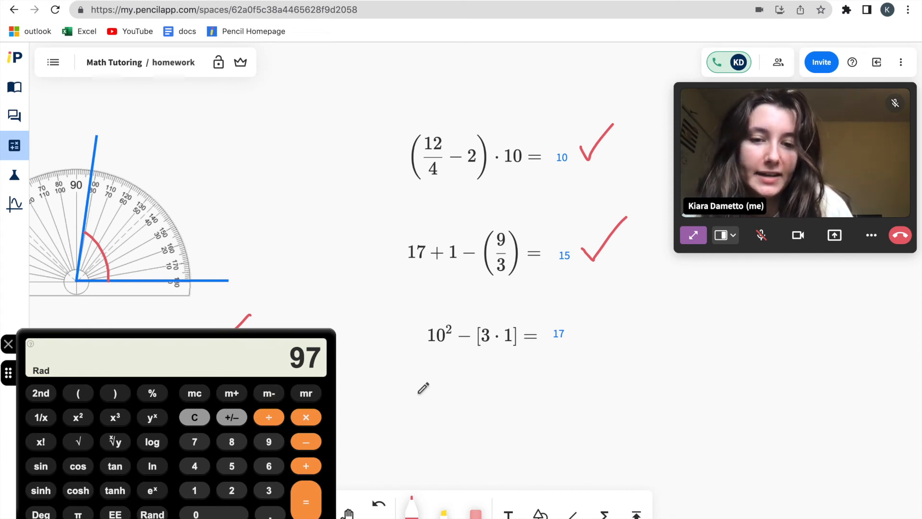
mouse_move(609, 330)
left_mouse_down()
mouse_move(582, 351)
mouse_move(614, 356)
left_mouse_up()
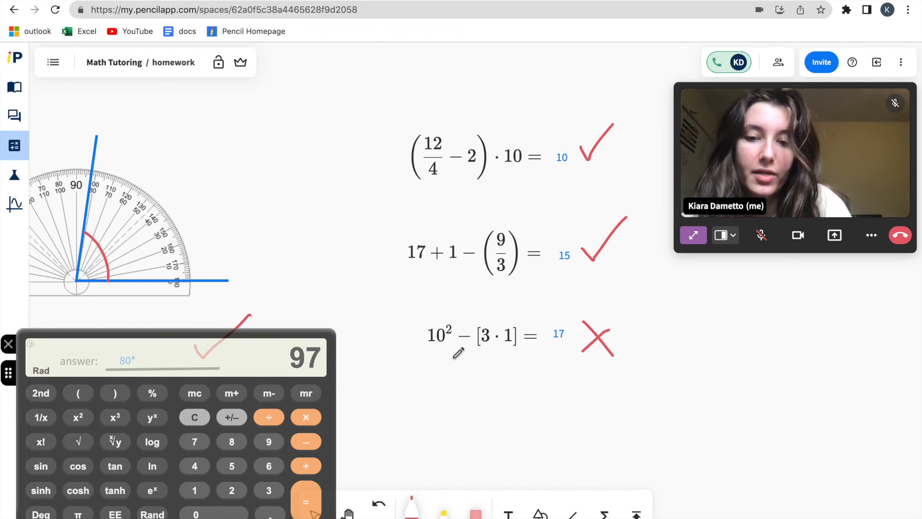
Draw a red arrow from below the third homework expression up to its 10² term
key("l")
left_click_drag(505, 409, 445, 351)
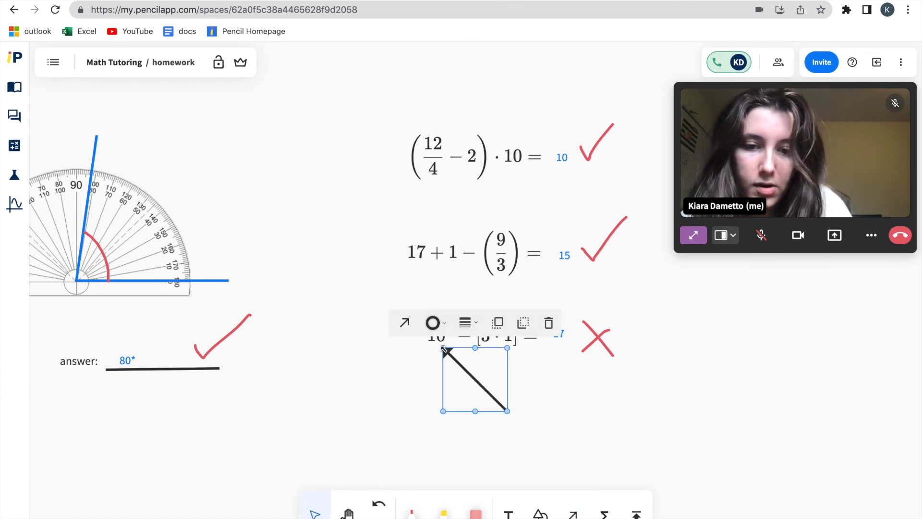
left_click(433, 323)
left_click(446, 263)
Add the bold red note "make sure you are calculating 10 to the power of 2, not 10 multiplied by 2" at the arrow's tail
key("t")
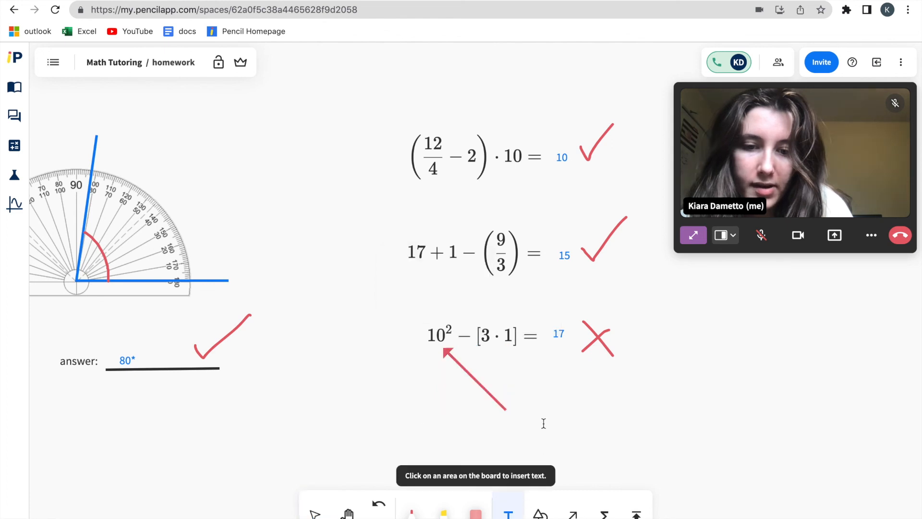
left_click(530, 421)
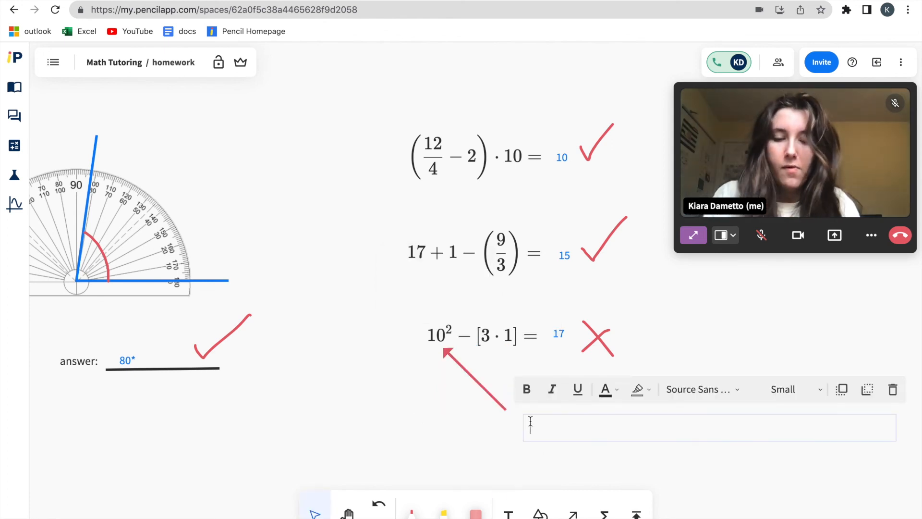
type("make sure you are calculating 10 to the power of 2, not 10 multiplied by 2")
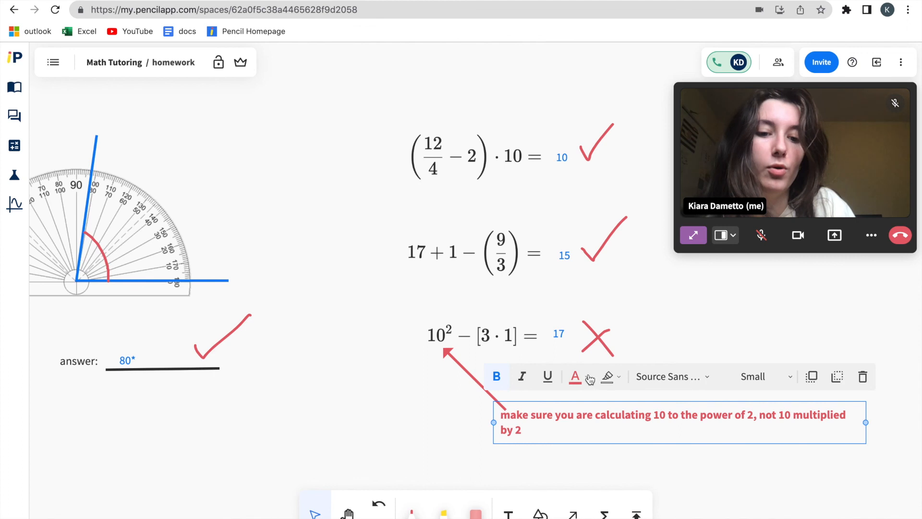
left_click(577, 443)
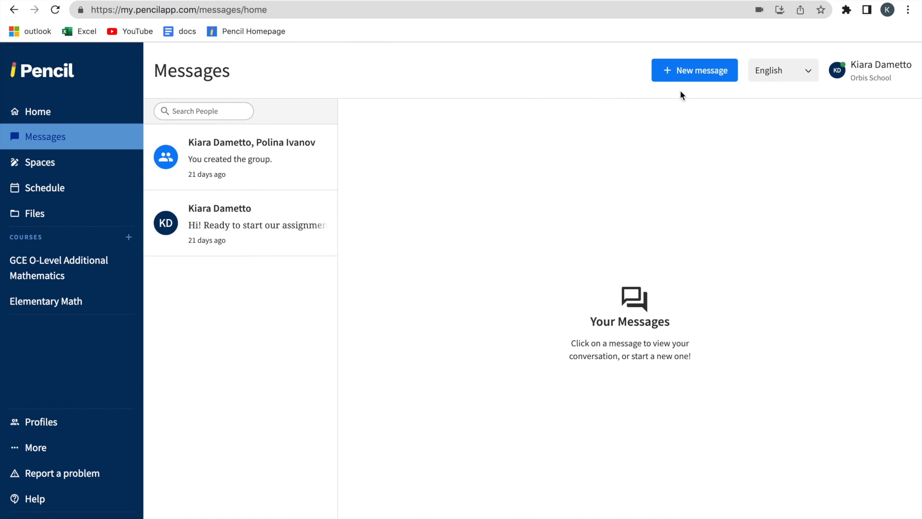
Start a new message chat with the student, searching the people list for the student's name
left_click(687, 72)
left_click(366, 164)
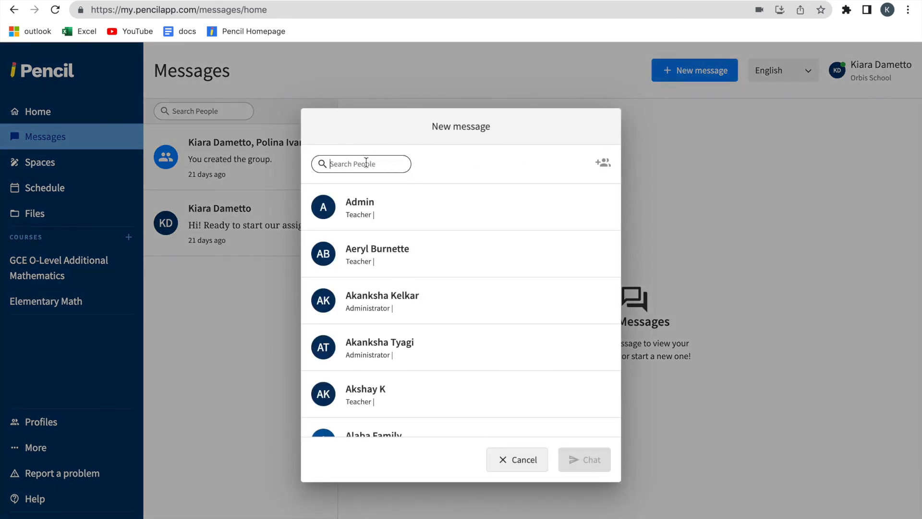
type("hal")
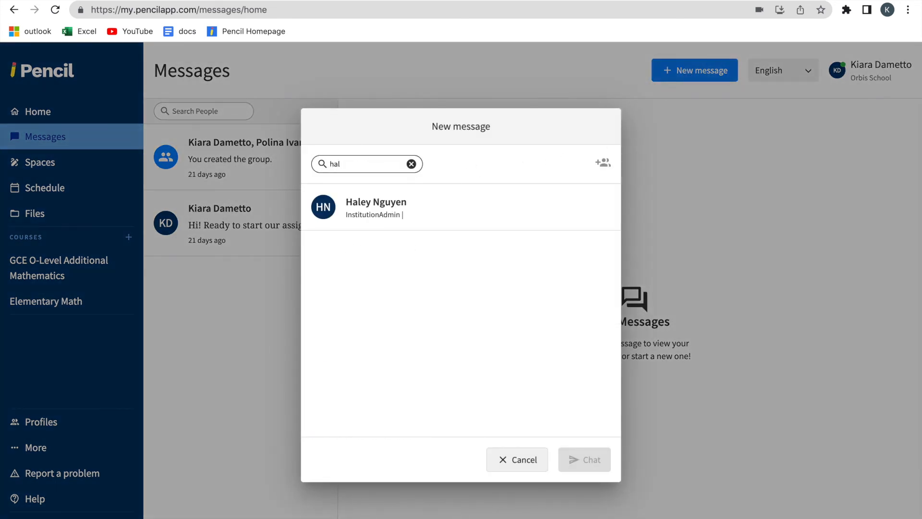
left_click(405, 208)
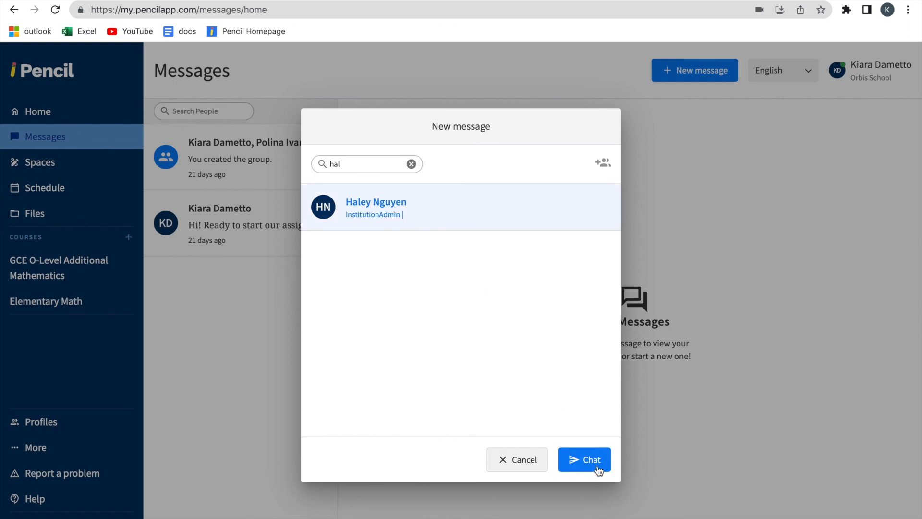
left_click(585, 459)
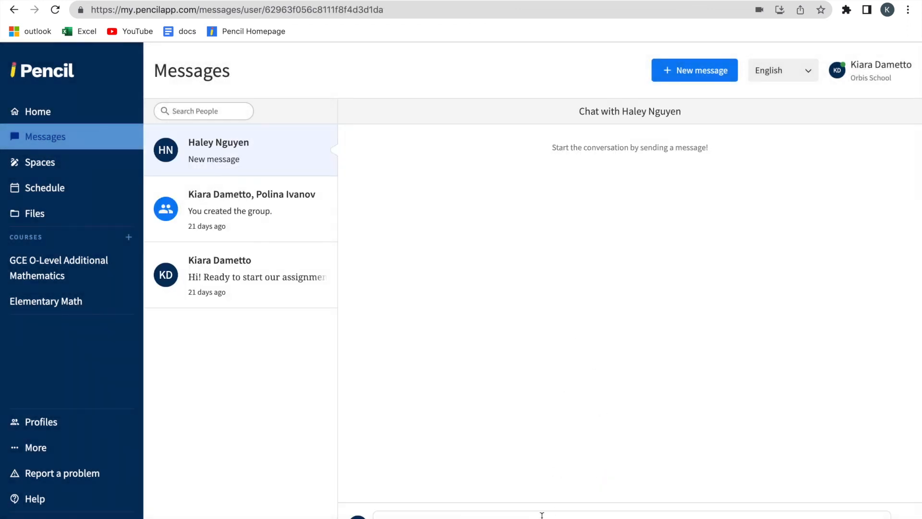
Send the student the message "I have just marked your homework, let me know when you are free for another lesson!"
left_click(544, 515)
type("I have just marked your homework, let me know when you are free for another lesson!")
key("Return")
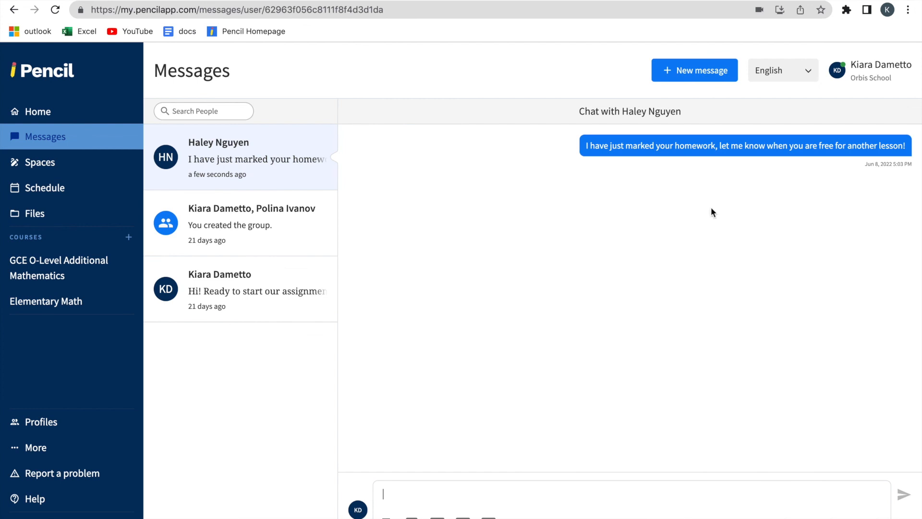